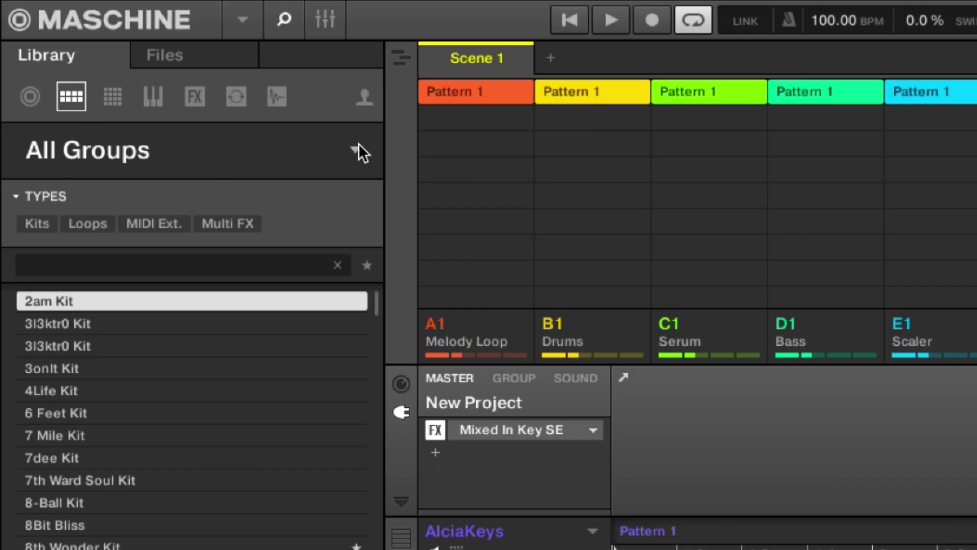
# - Filter the library product grid to Community Drive and show its one-shot samples
pyautogui.click(356, 148)
pyautogui.click(356, 150)
pyautogui.click(357, 150)
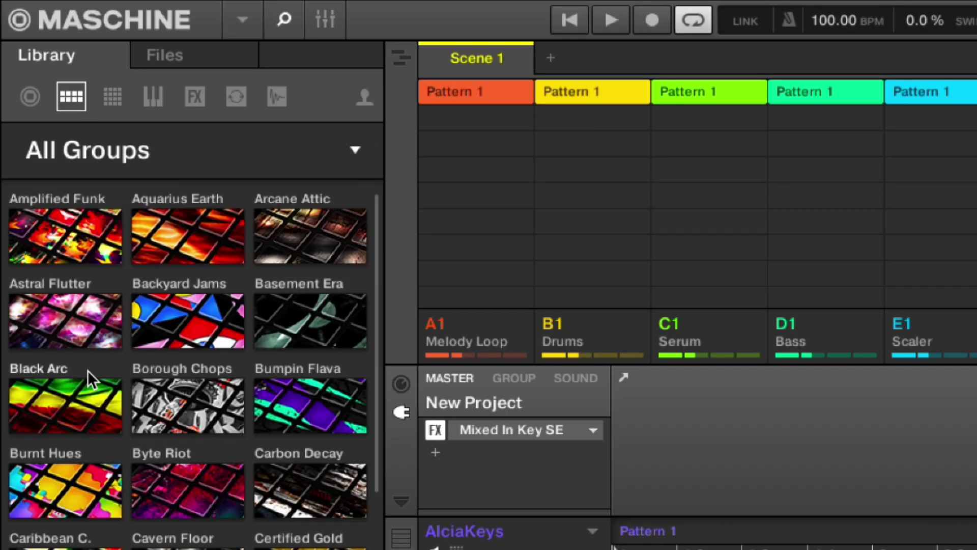
pyautogui.click(165, 167)
pyautogui.click(234, 95)
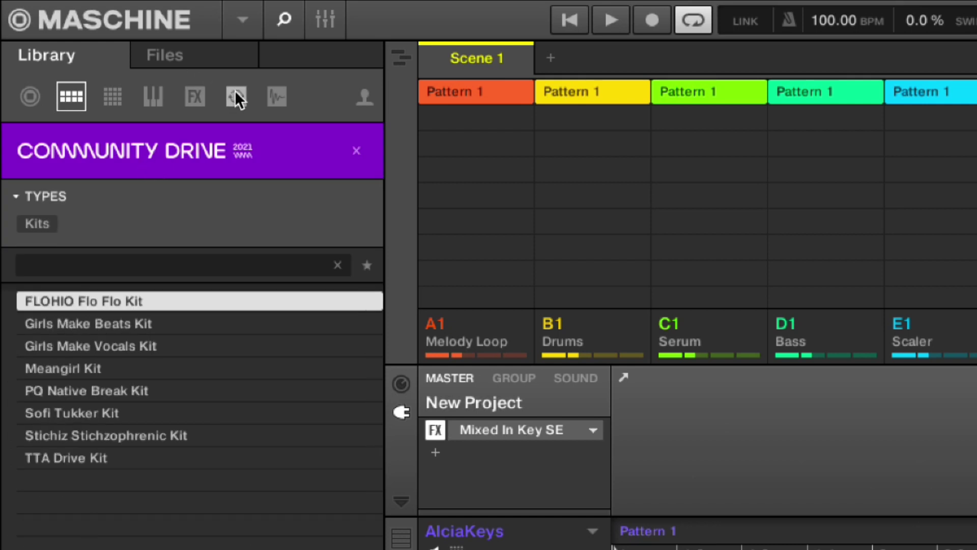
pyautogui.click(270, 94)
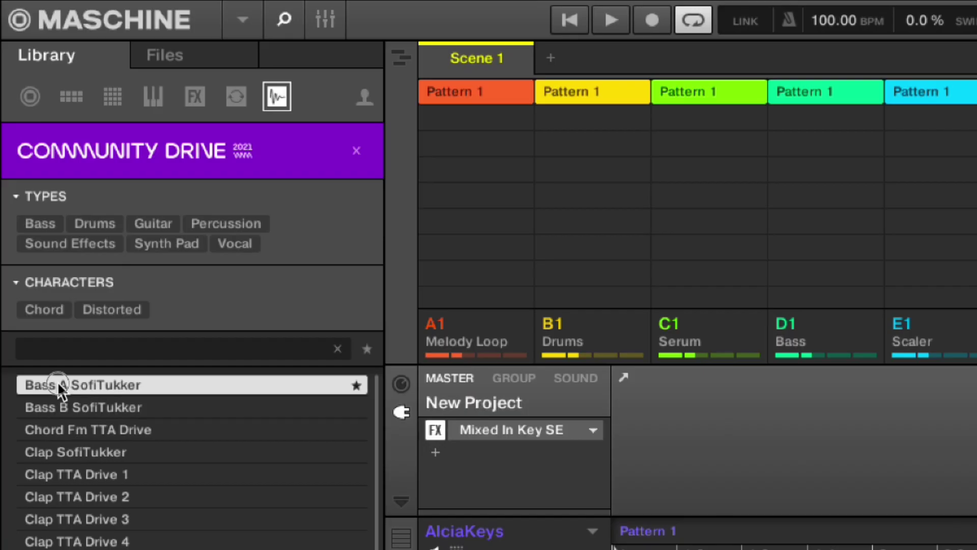
# - Try loading Bass A SofiTukker onto Sound 1, undo it, then audition the sample
pyautogui.moveTo(60, 390); pyautogui.dragTo(486, 134)
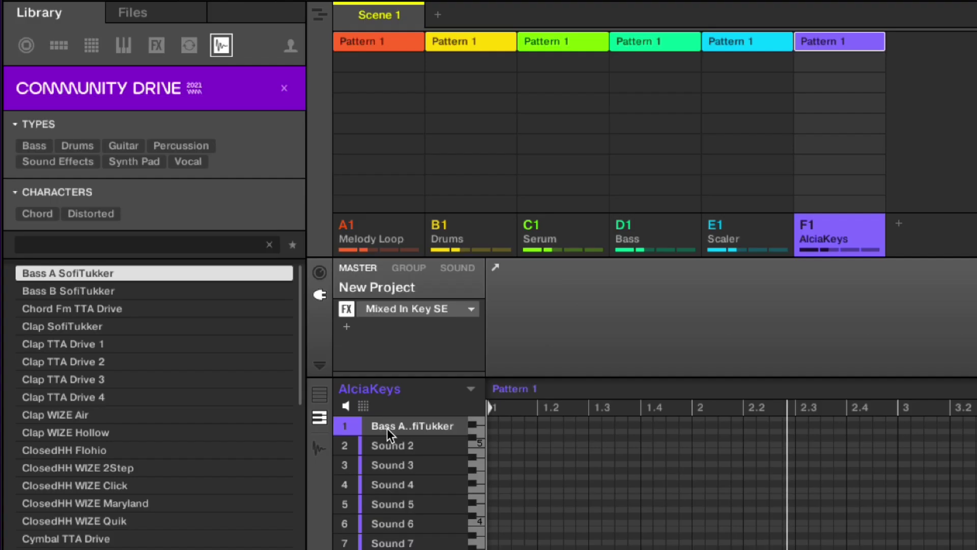
pyautogui.hotkey('ctrl', 'z')
pyautogui.click(43, 271)
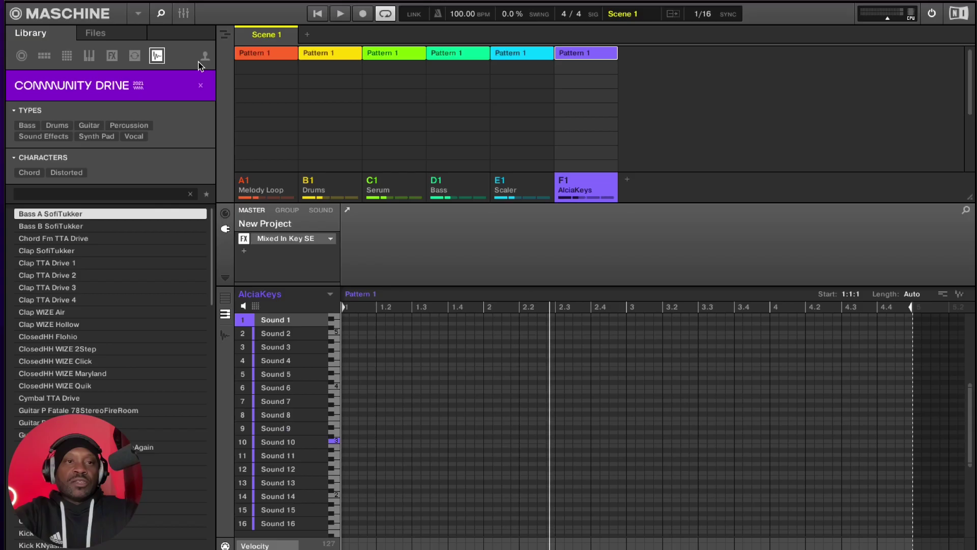
# - In the Files tab, browse LaCie > Aquarius Earth Library > Samples > One Shots > SFX
pyautogui.click(101, 34)
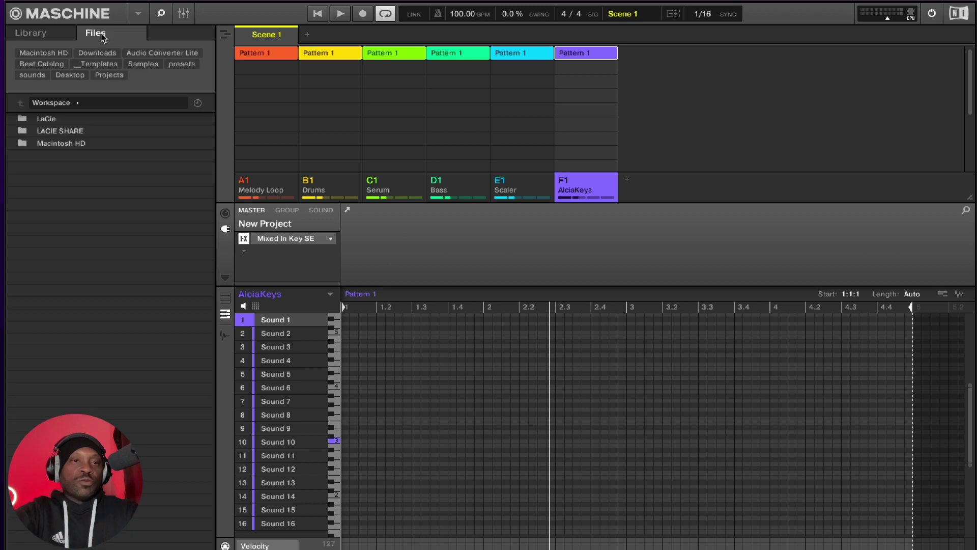
pyautogui.click(59, 122)
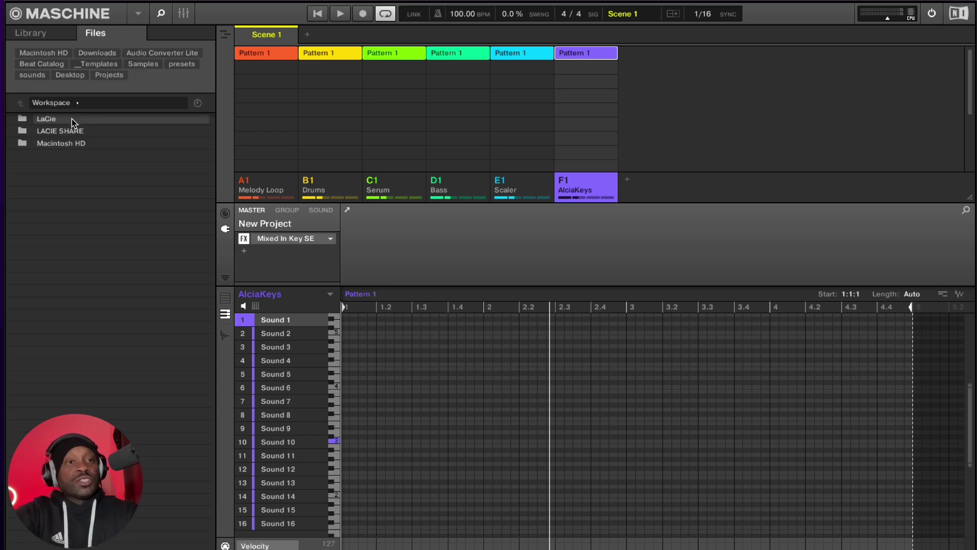
pyautogui.doubleClick(60, 122)
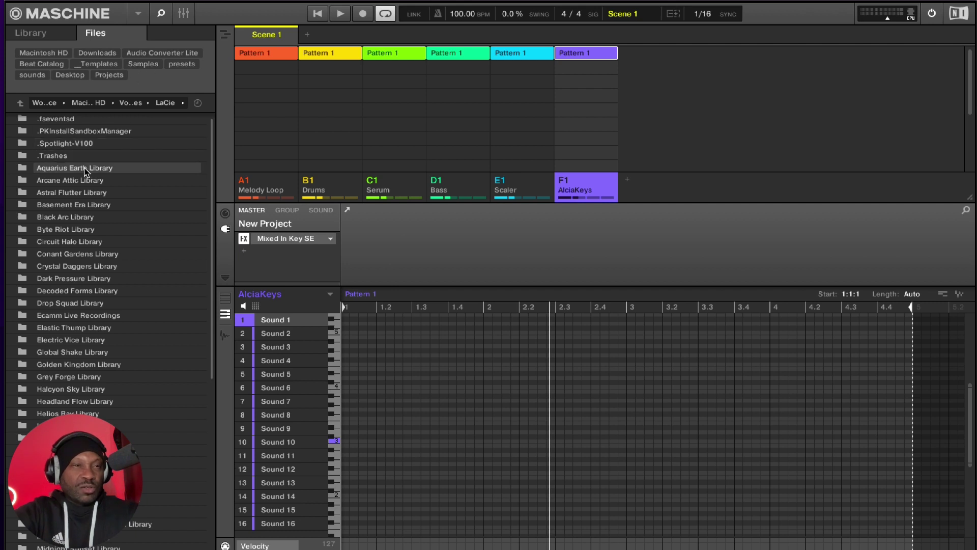
pyautogui.doubleClick(85, 169)
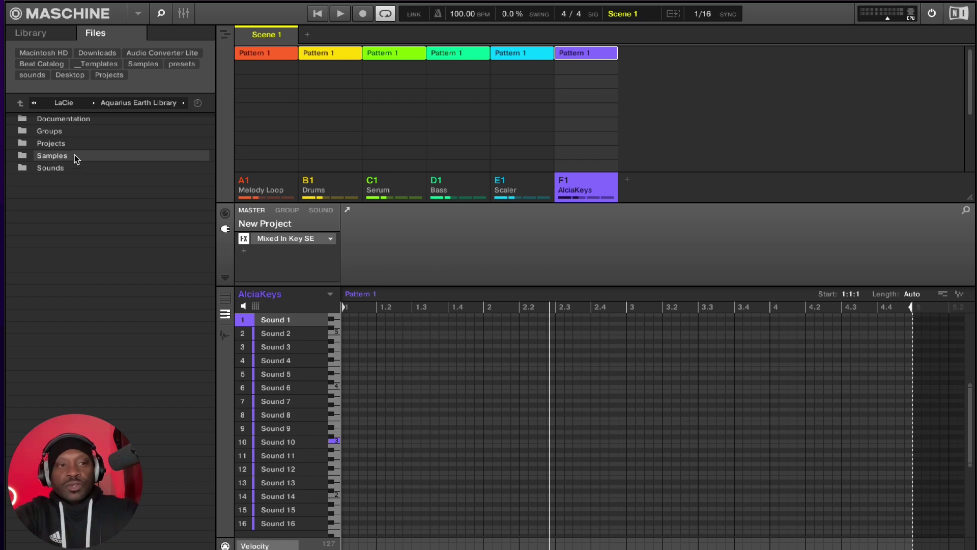
pyautogui.doubleClick(75, 156)
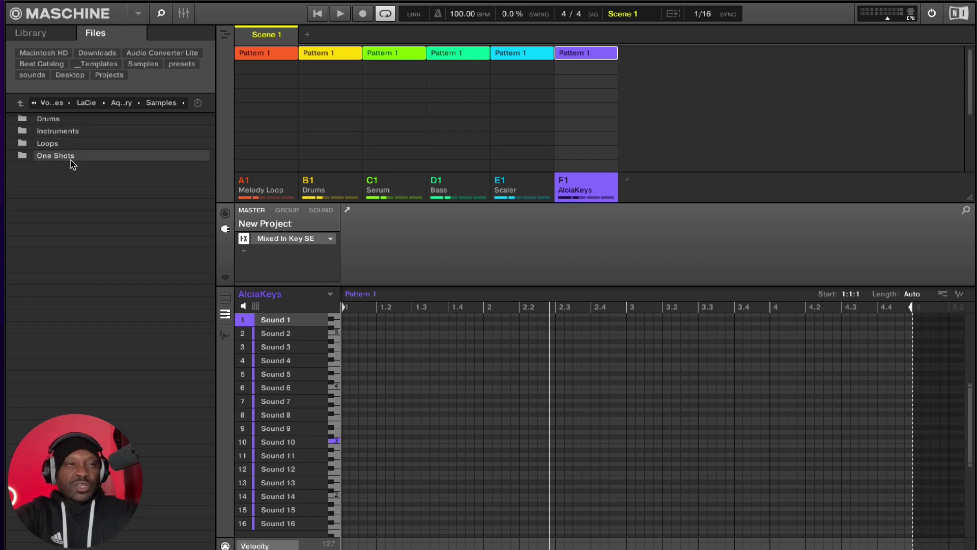
pyautogui.doubleClick(72, 156)
pyautogui.doubleClick(62, 156)
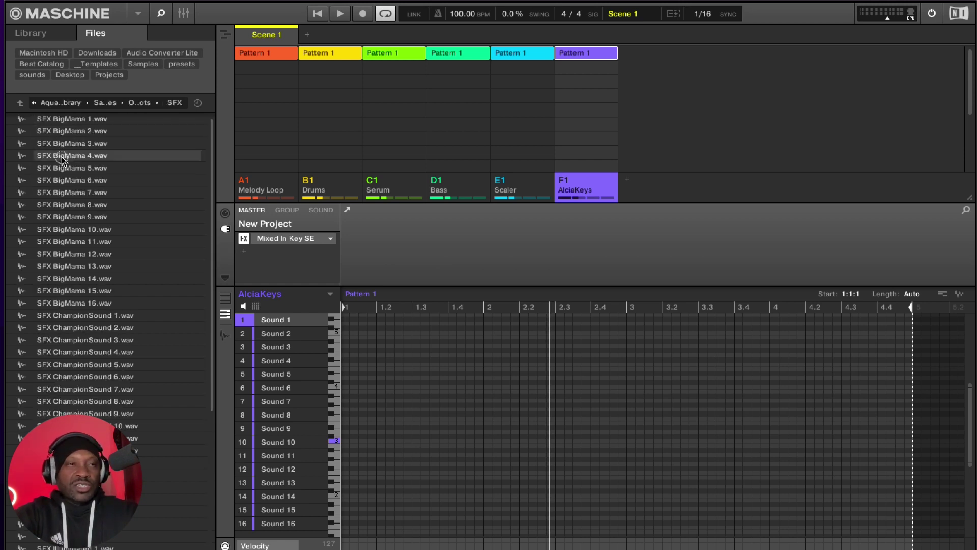
# - Preview SFX BigMama 1.wav and load it onto Sound 1, undoing and redoing the load
pyautogui.click(77, 120)
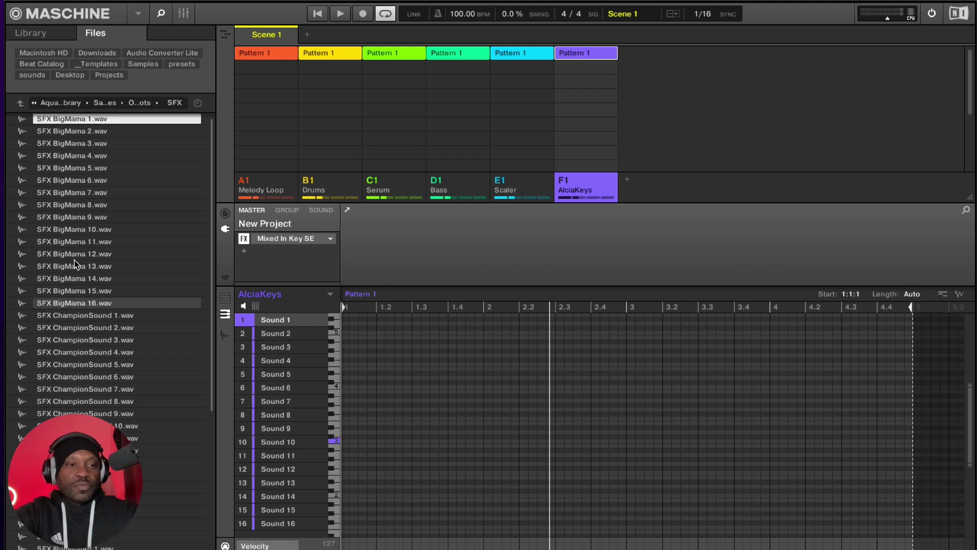
pyautogui.click(67, 119)
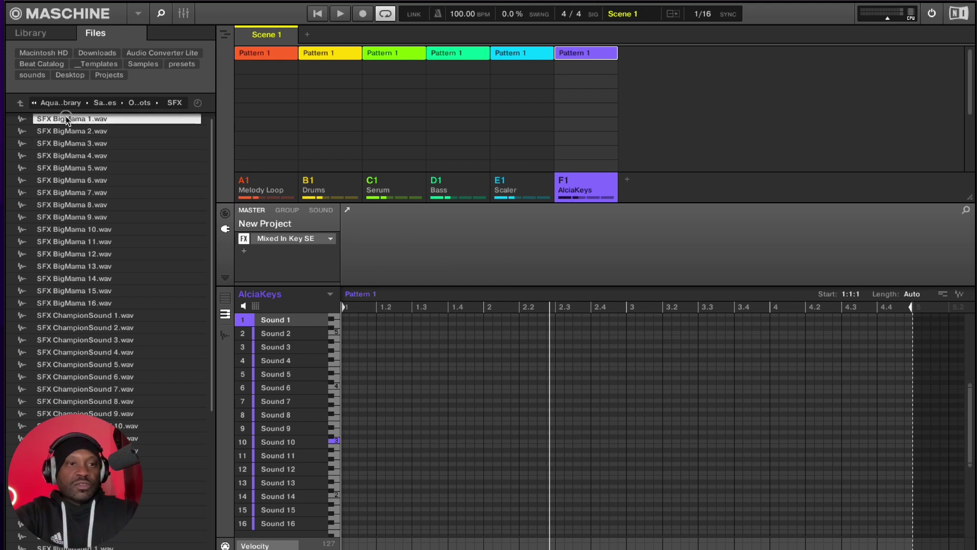
pyautogui.moveTo(66, 119); pyautogui.dragTo(277, 322)
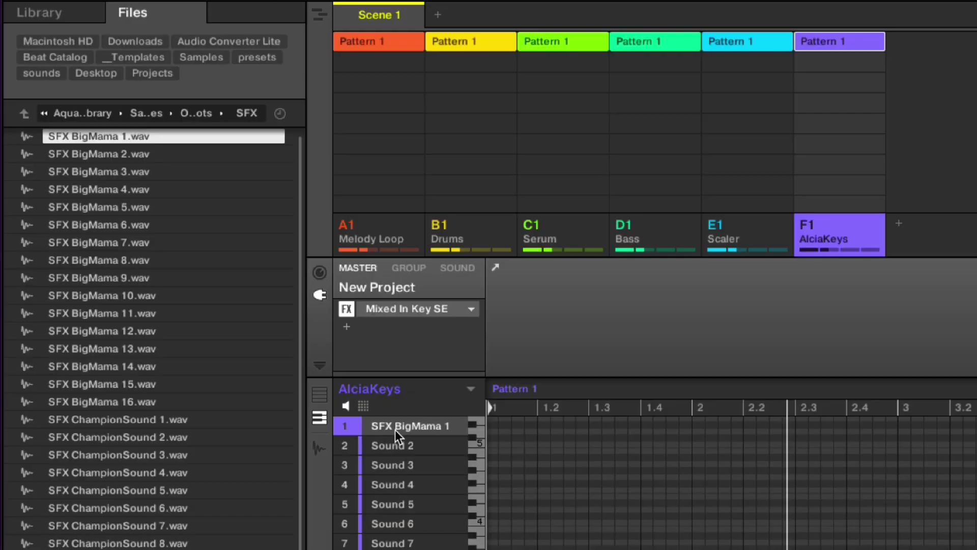
pyautogui.press('super+z')
pyautogui.press('super+shift+z')
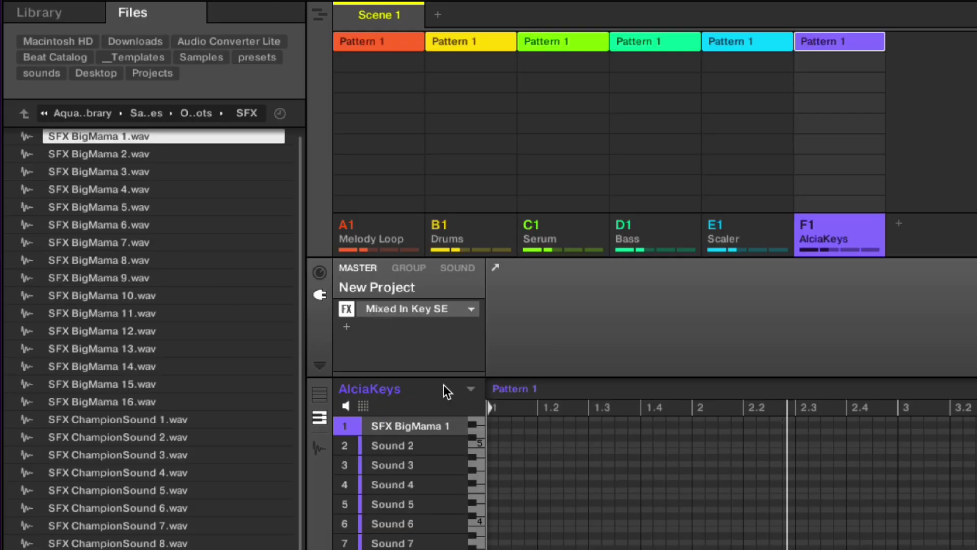
# - Reset Sound 1 to empty, then try loading SFX BigMama 1 onto slot 2 and undo it
pyautogui.rightClick(418, 426)
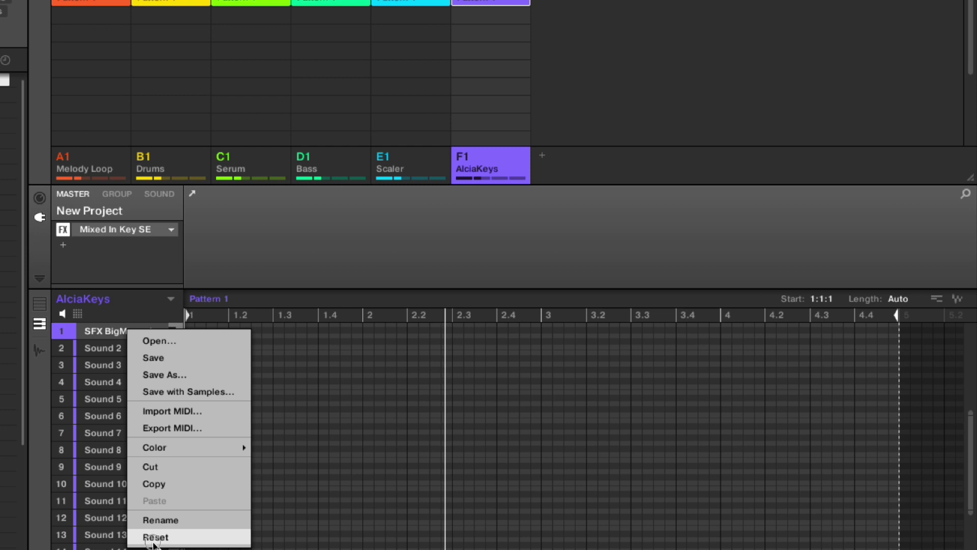
pyautogui.click(154, 539)
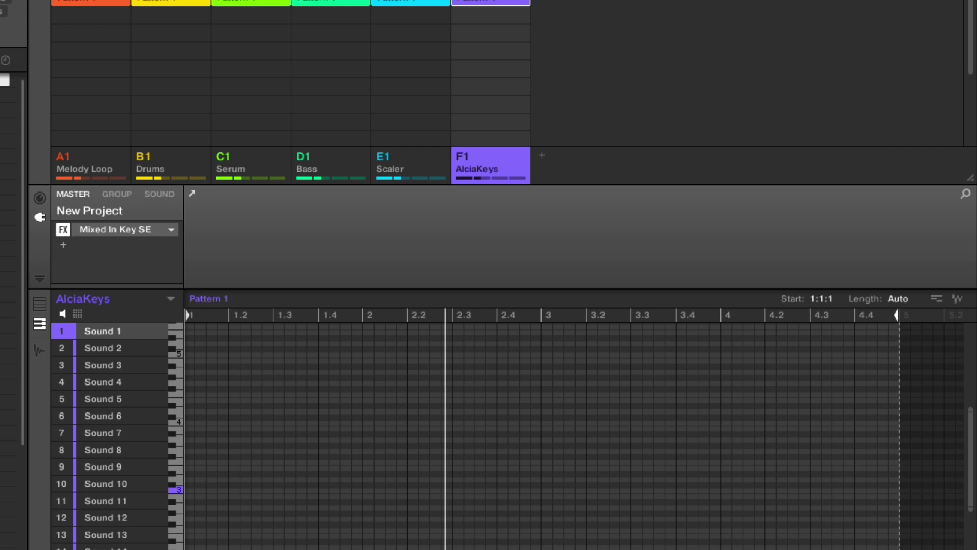
pyautogui.moveTo(203, 287); pyautogui.dragTo(97, 340)
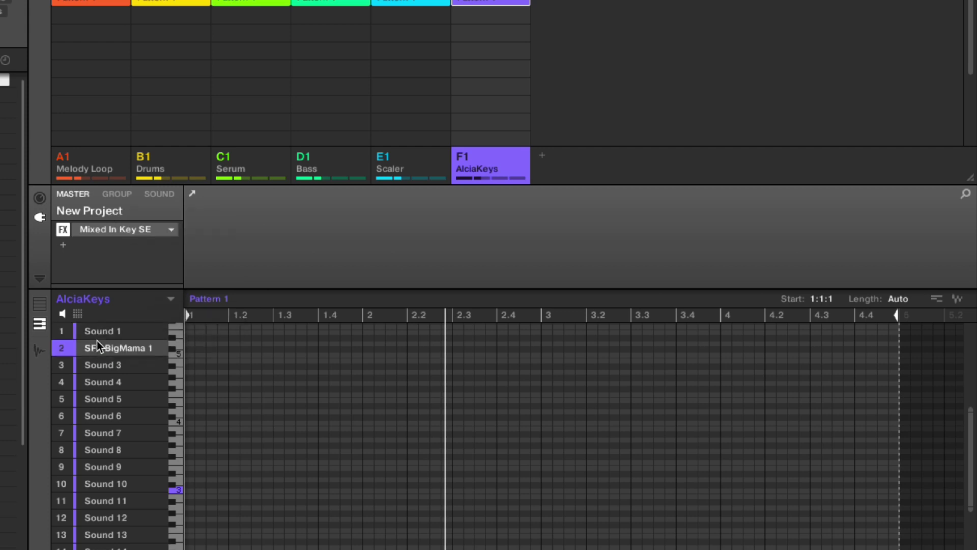
pyautogui.press('super+z')
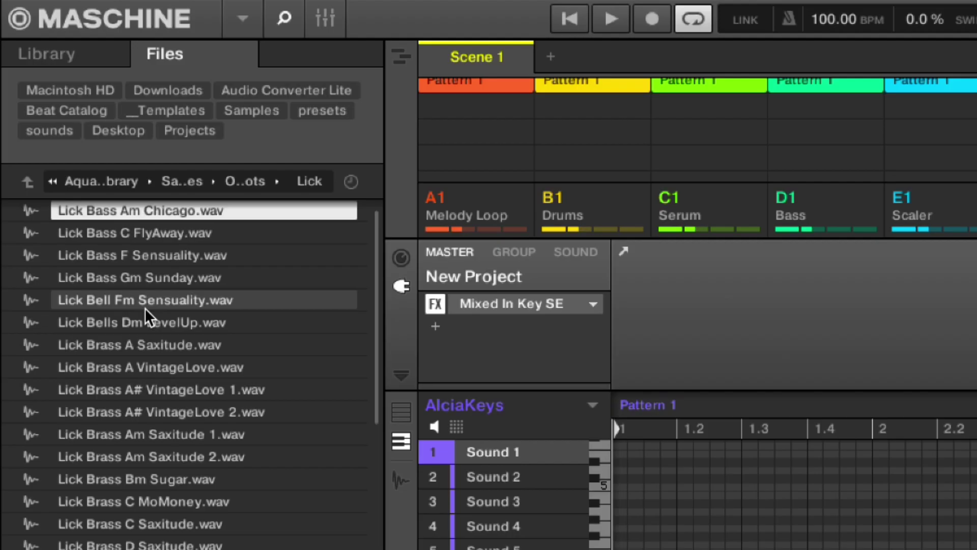
# - Select Lick Bass Am Chicago through Lick Brass C MoMoney and drop all fourteen onto Sound 1
pyautogui.hotkey('shift', 'Down')
pyautogui.hotkey('shift', 'Down')
pyautogui.hotkey('shift', 'Down')
pyautogui.hotkey('shift', 'Down')
pyautogui.hotkey('shift', 'Down')
pyautogui.hotkey('shift', 'Down')
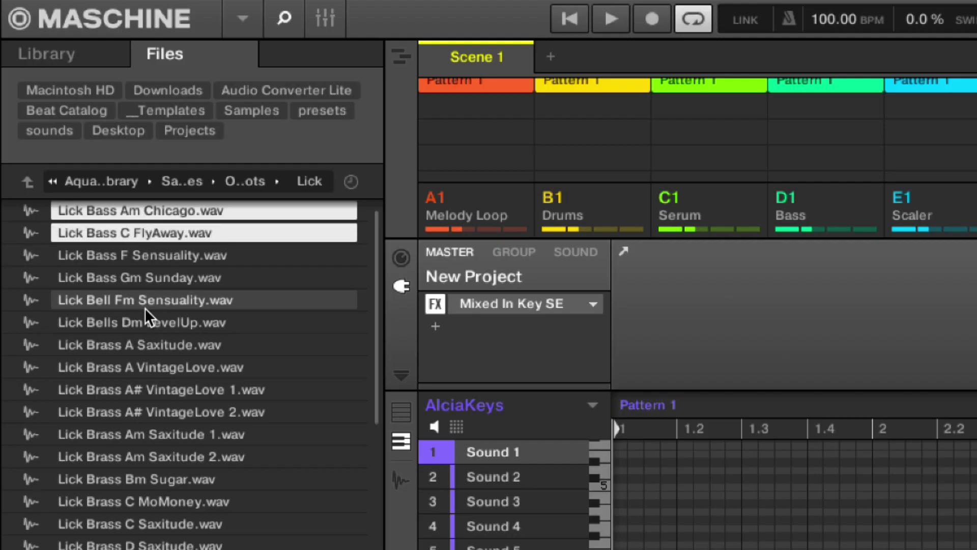
pyautogui.hotkey('shift', 'Down')
pyautogui.hotkey('shift', 'Down')
pyautogui.hotkey('shift', 'Down')
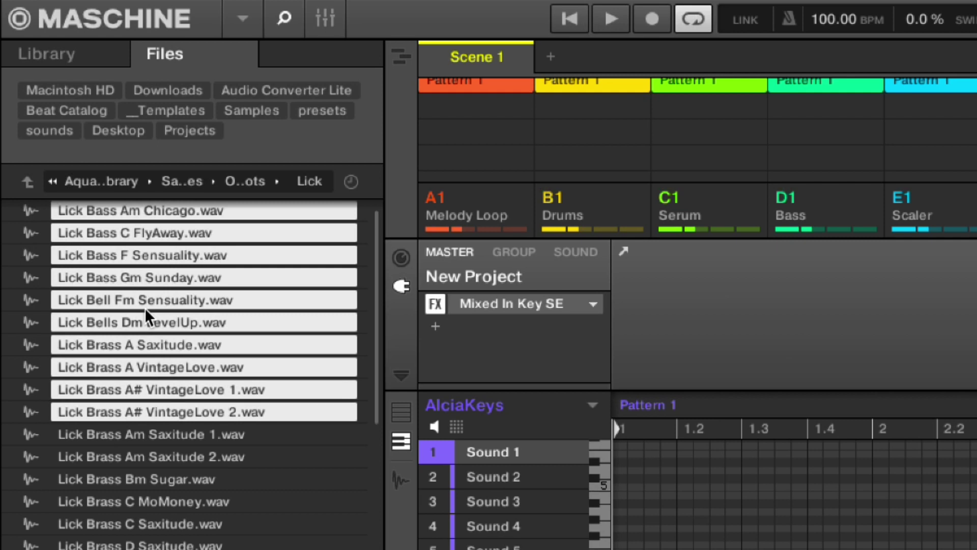
pyautogui.hotkey('shift', 'Down')
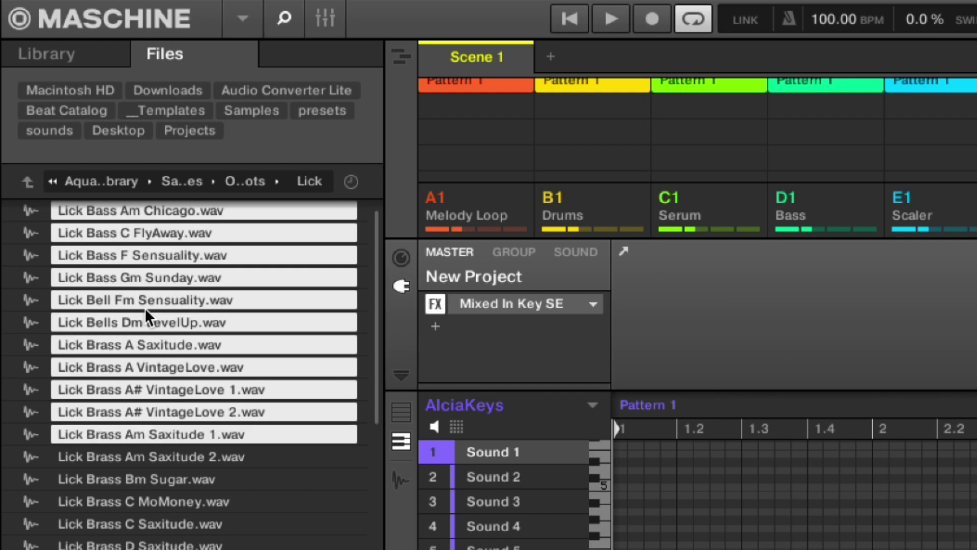
pyautogui.hotkey('shift', 'Down')
pyautogui.hotkey('shift', 'Down')
pyautogui.hotkey('shift', 'Down')
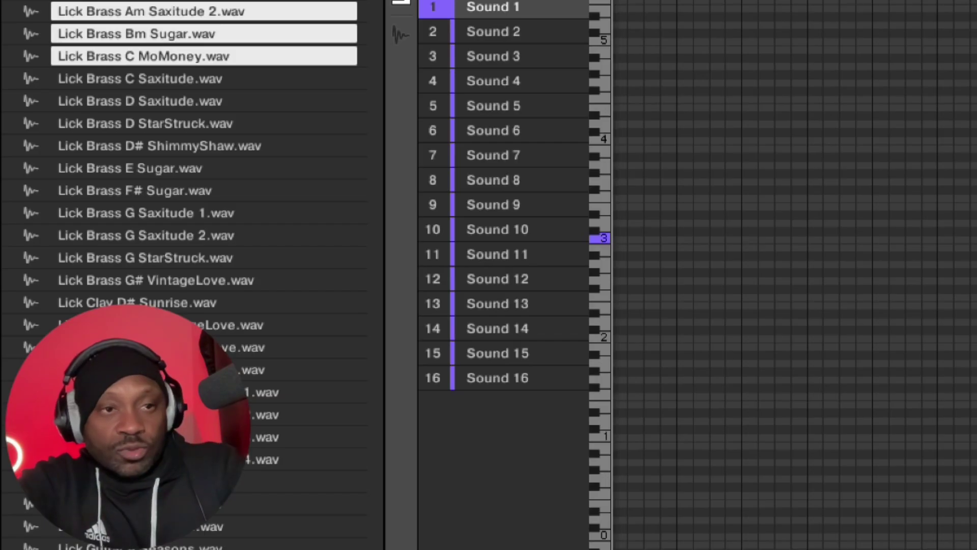
pyautogui.moveTo(94, 120); pyautogui.dragTo(269, 251)
pyautogui.moveTo(481, 8); pyautogui.dragTo(493, 9)
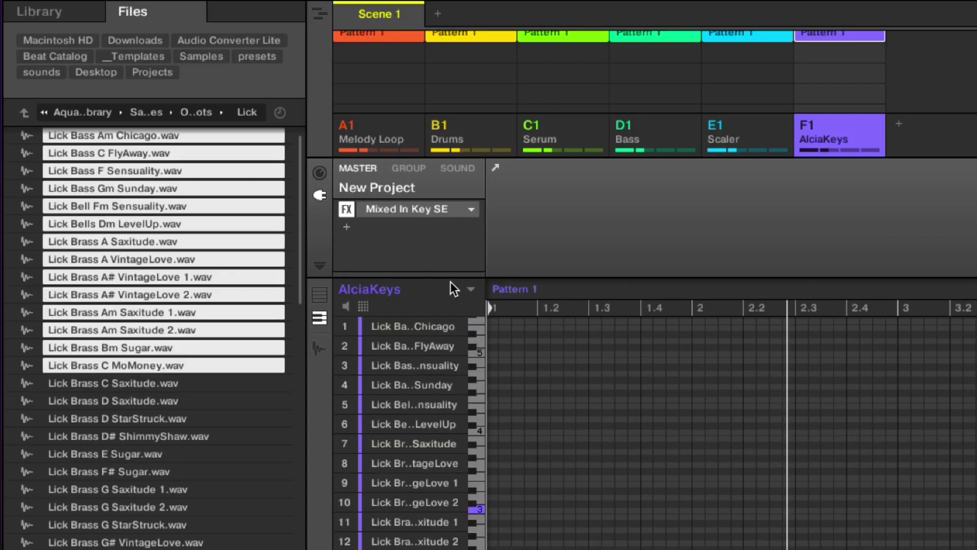
# - Audition the licks on sound slots 1 through 8 in turn
pyautogui.click(397, 326)
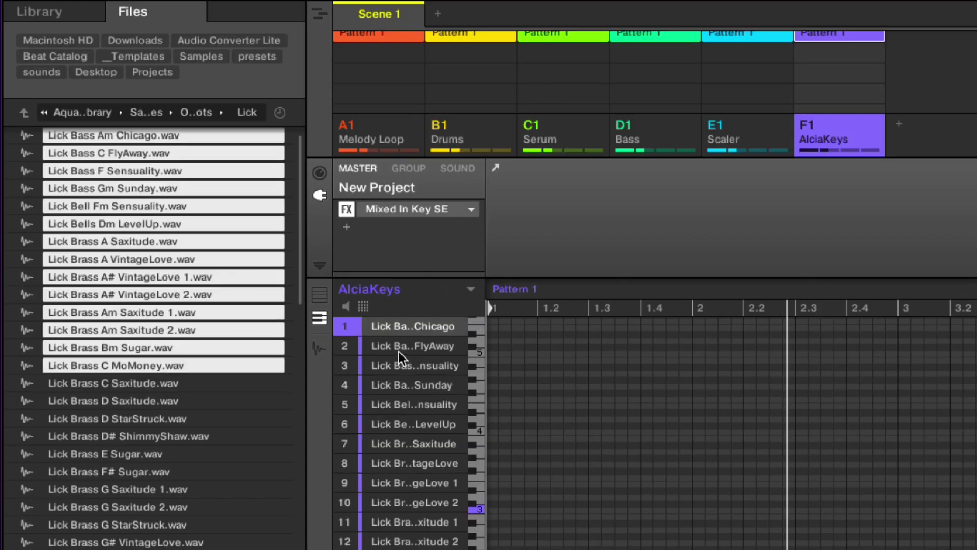
pyautogui.click(398, 351)
pyautogui.click(399, 383)
pyautogui.click(395, 363)
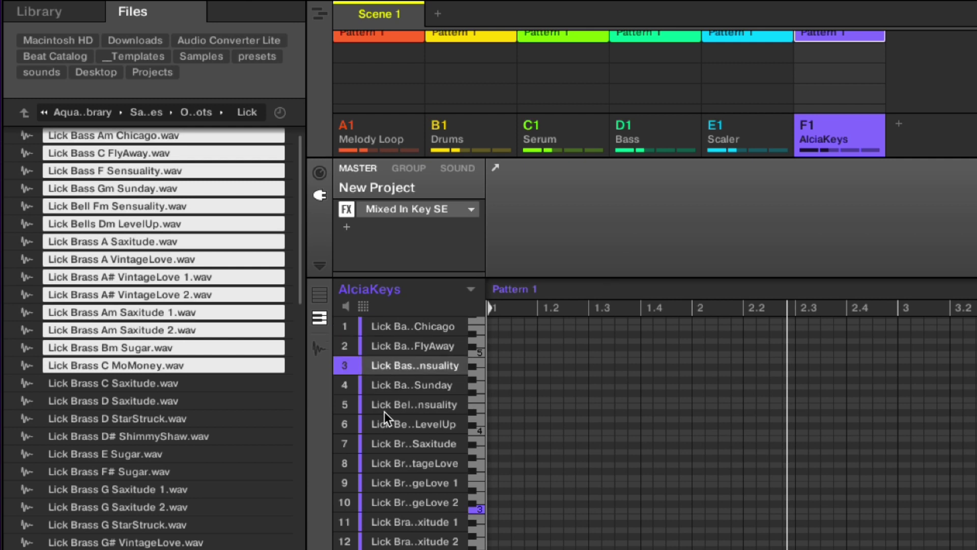
pyautogui.click(383, 405)
pyautogui.click(402, 328)
pyautogui.click(402, 348)
pyautogui.click(399, 370)
pyautogui.click(400, 405)
pyautogui.click(400, 438)
pyautogui.click(396, 460)
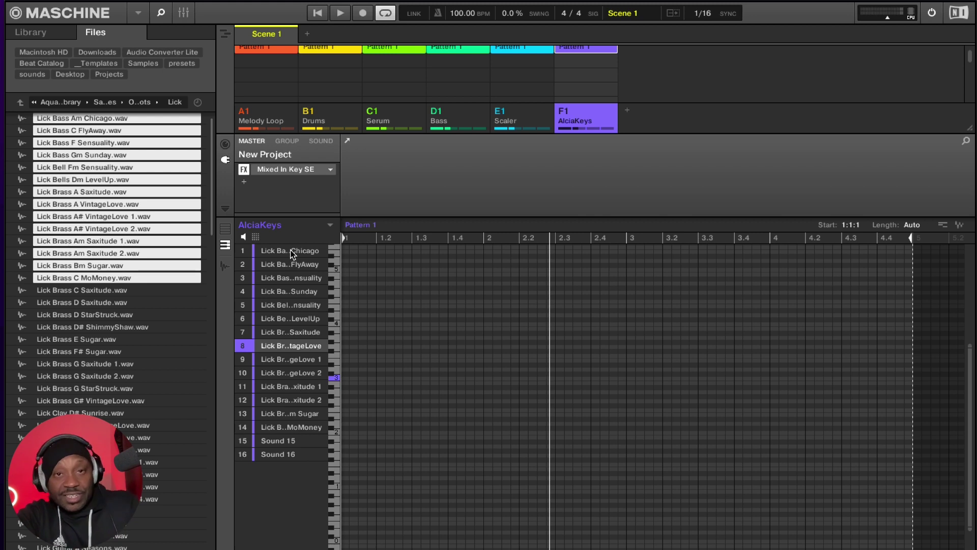
# - Audition pads 1, 2, 3, 12, 14 and 13, from Bass Am Chicago to Brass Bm Sugar
pyautogui.click(293, 255)
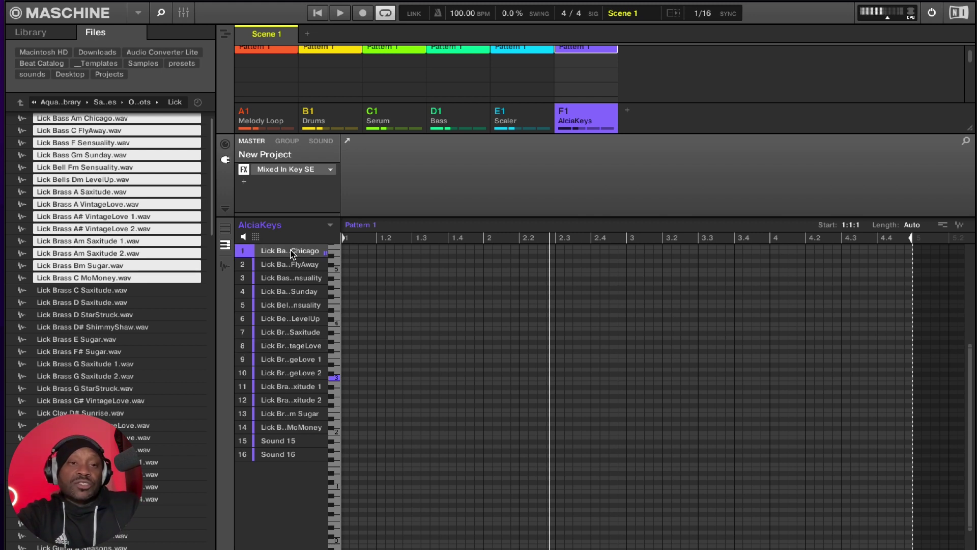
pyautogui.click(294, 264)
pyautogui.click(293, 279)
pyautogui.click(301, 402)
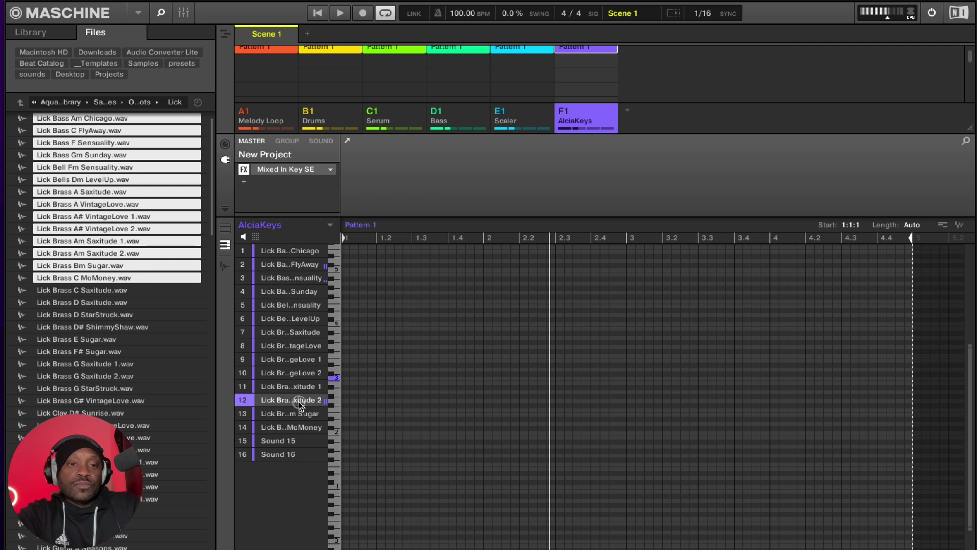
pyautogui.click(301, 427)
pyautogui.click(300, 414)
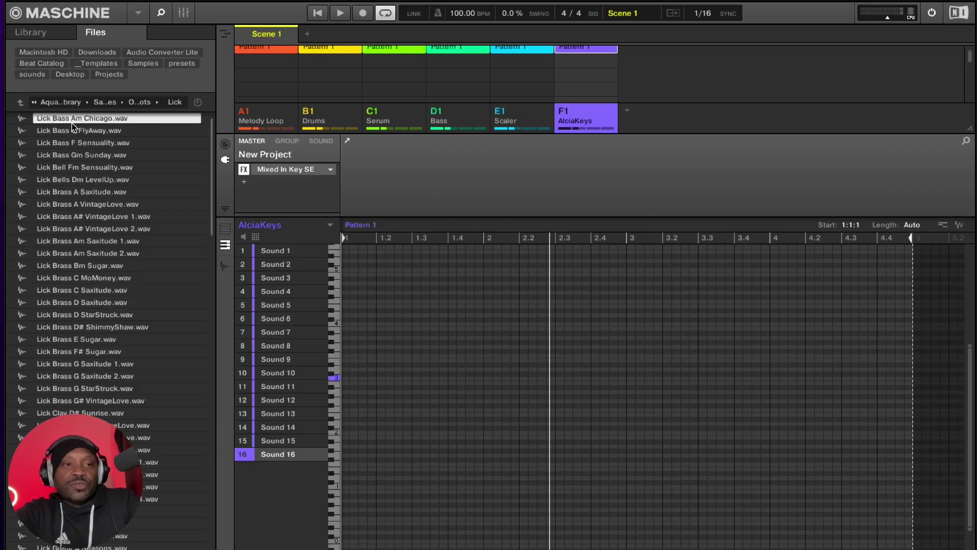
# - Prehear Lick Bass F Sensuality through Lick Brass G Saxitude 1 in the file browser
pyautogui.click(70, 143)
pyautogui.click(70, 191)
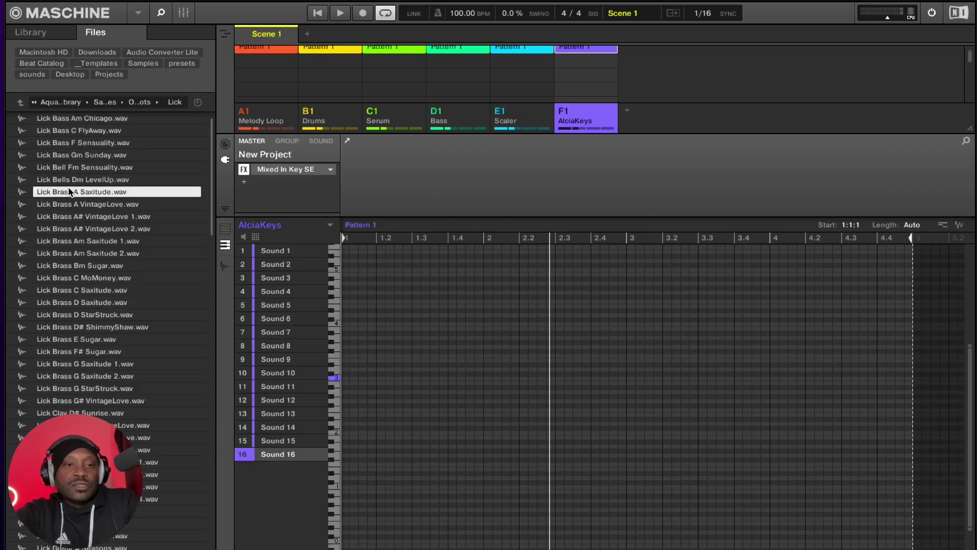
pyautogui.click(68, 278)
pyautogui.click(70, 289)
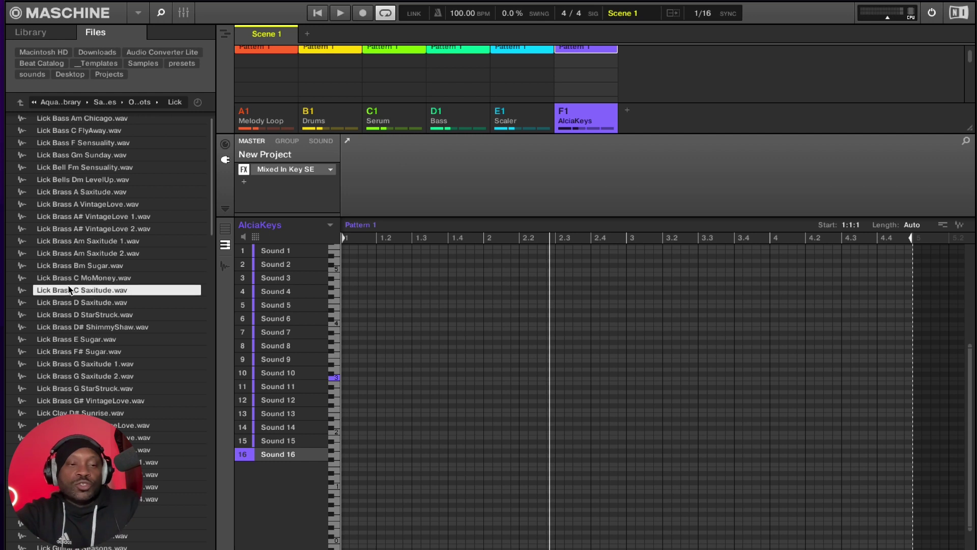
pyautogui.press('Down')
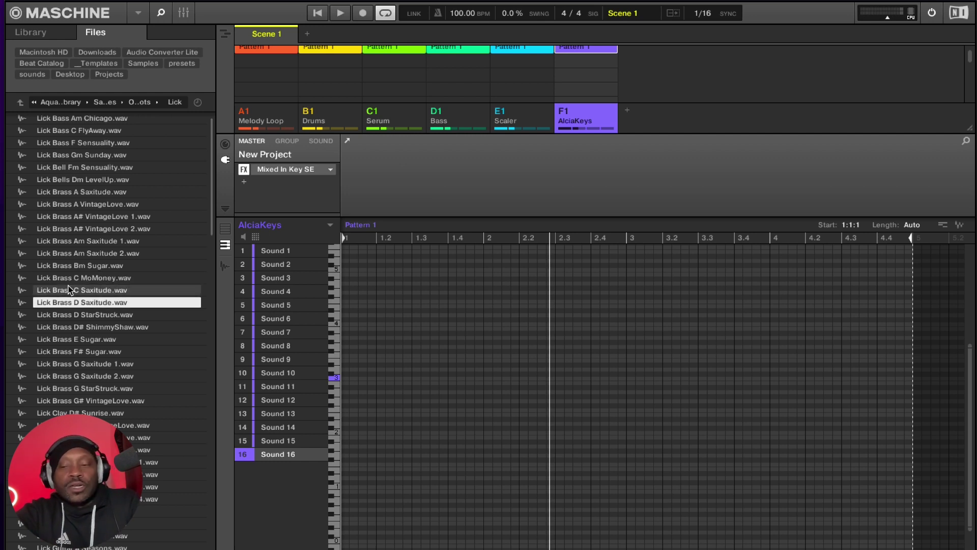
pyautogui.press('Down')
pyautogui.press('Down')
pyautogui.press('Down')
pyautogui.press('Down')
pyautogui.press('Down')
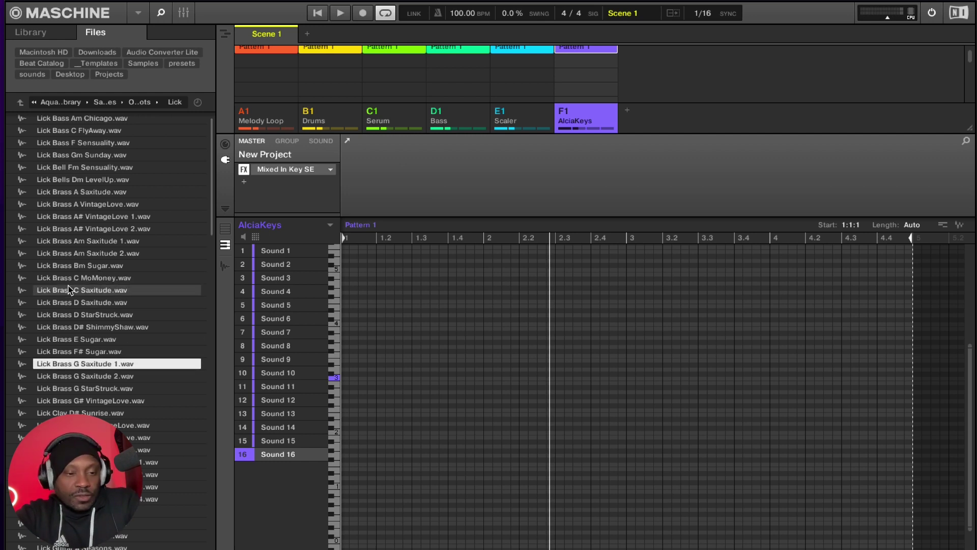
pyautogui.press('Down')
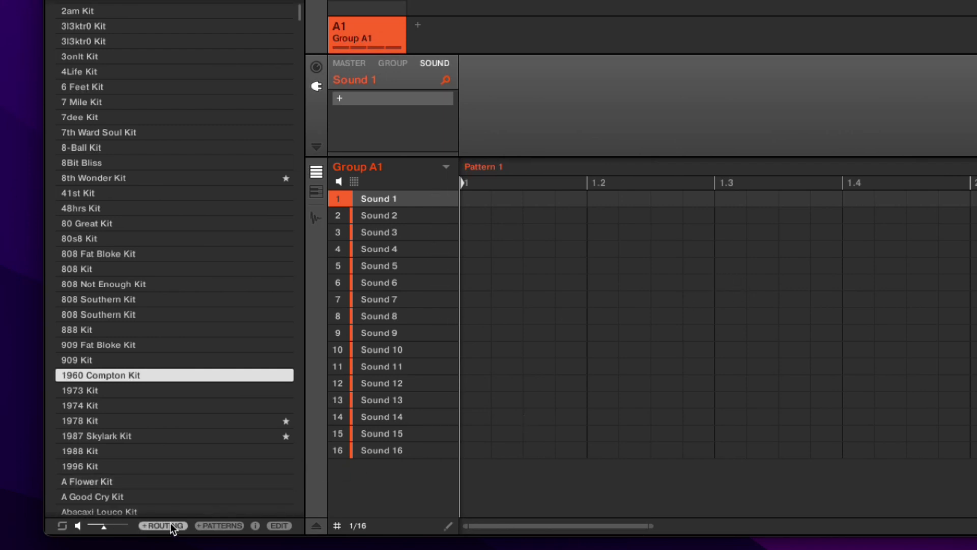
# - Enable browser prehear, turn off +PATTERNS, and preview Lick Brass D StarStruck and G# VintageLove
pyautogui.click(76, 525)
pyautogui.click(219, 525)
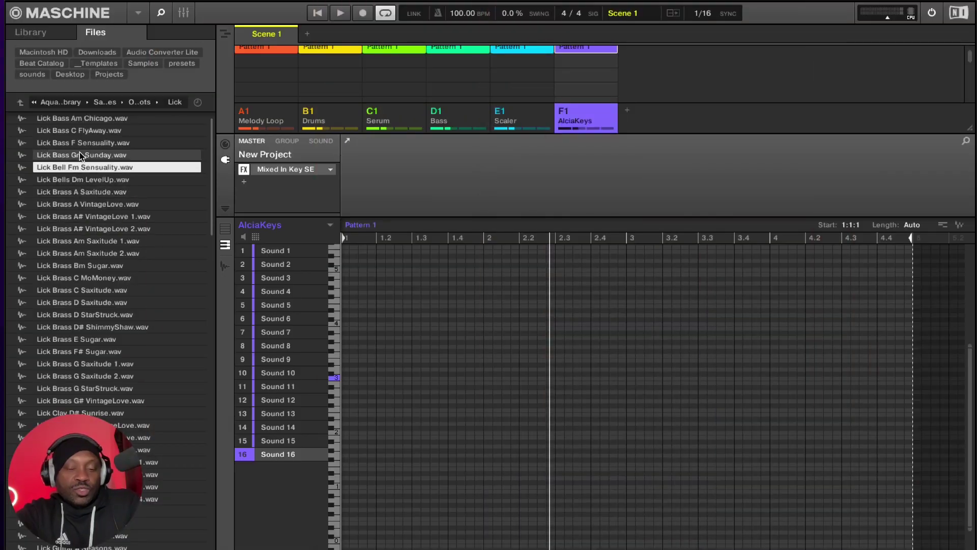
pyautogui.press('Down')
pyautogui.press('Down')
pyautogui.press('Down')
pyautogui.press('Down')
pyautogui.press('Down')
pyautogui.press('Down')
pyautogui.press('Down')
pyautogui.press('Down')
pyautogui.press('Down')
pyautogui.press('Down')
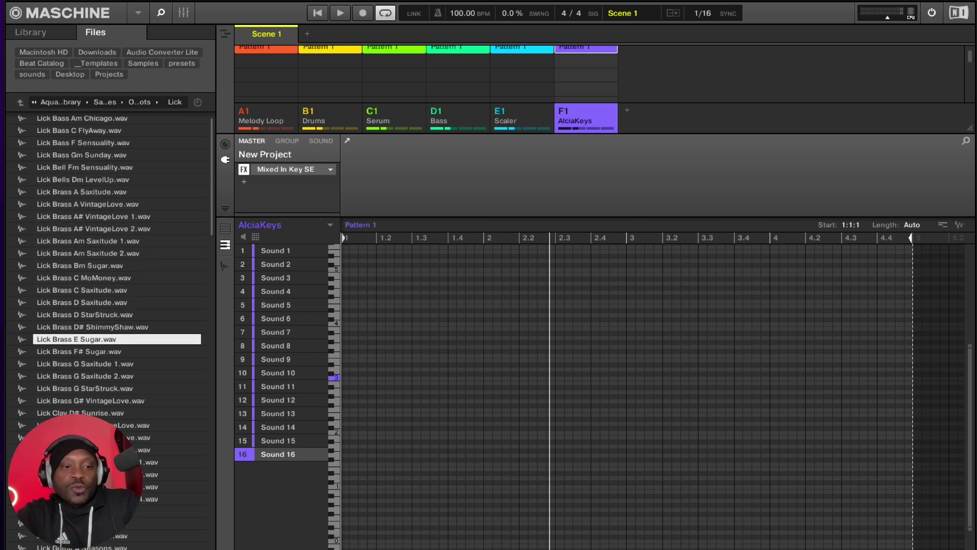
pyautogui.click(59, 315)
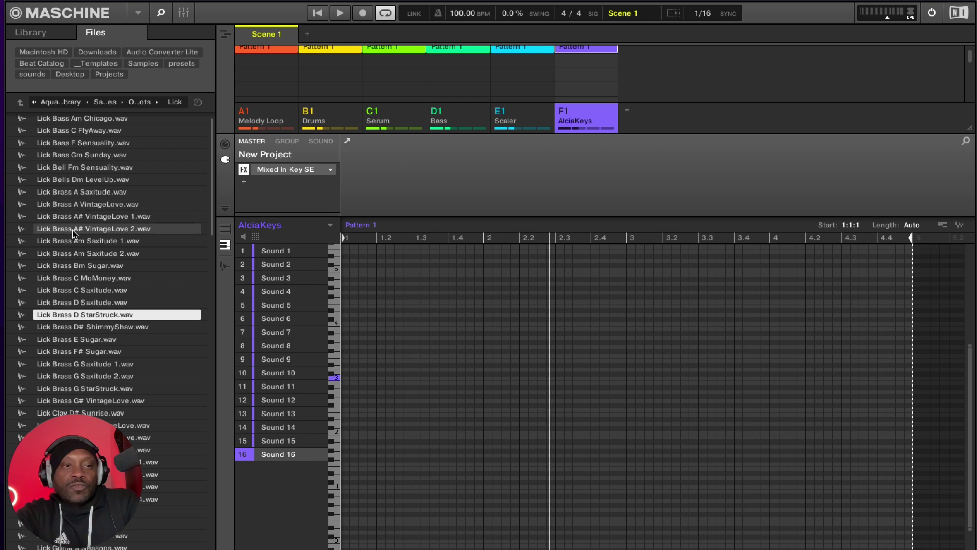
pyautogui.click(60, 401)
pyautogui.click(72, 449)
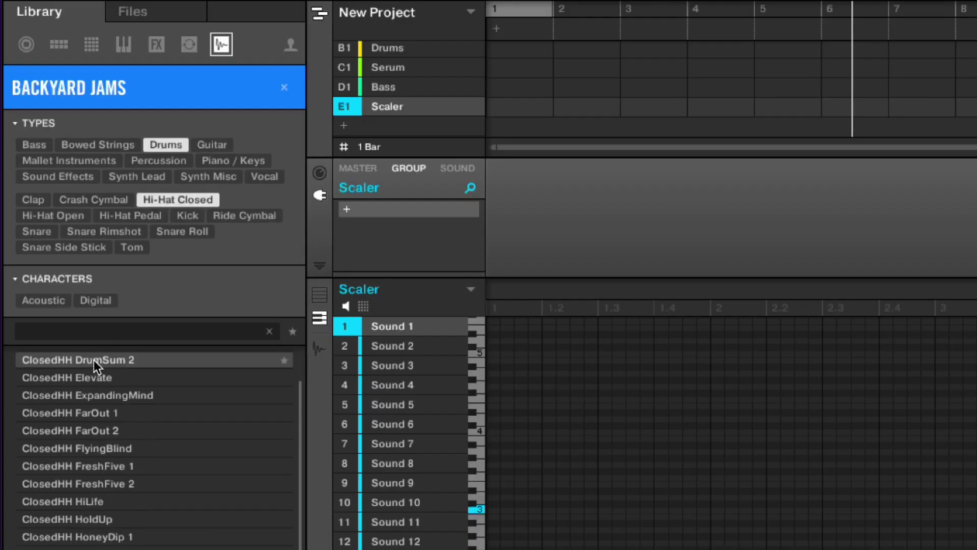
# - Load ClosedHH Cosmic onto pad 1 and DayTripper through ExpandingMind onto pads 2–6
pyautogui.scroll(3, 94, 359)
pyautogui.click(93, 359)
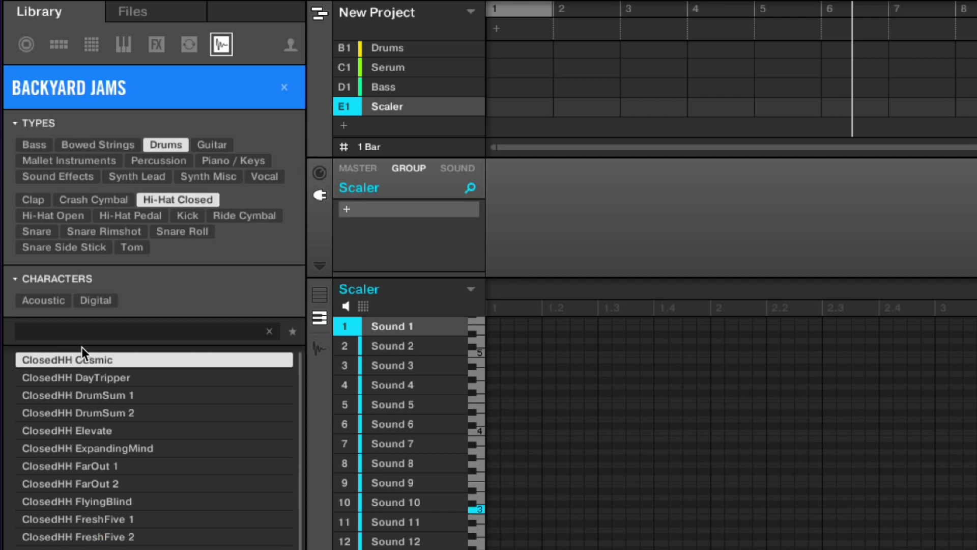
pyautogui.moveTo(76, 357); pyautogui.dragTo(362, 328)
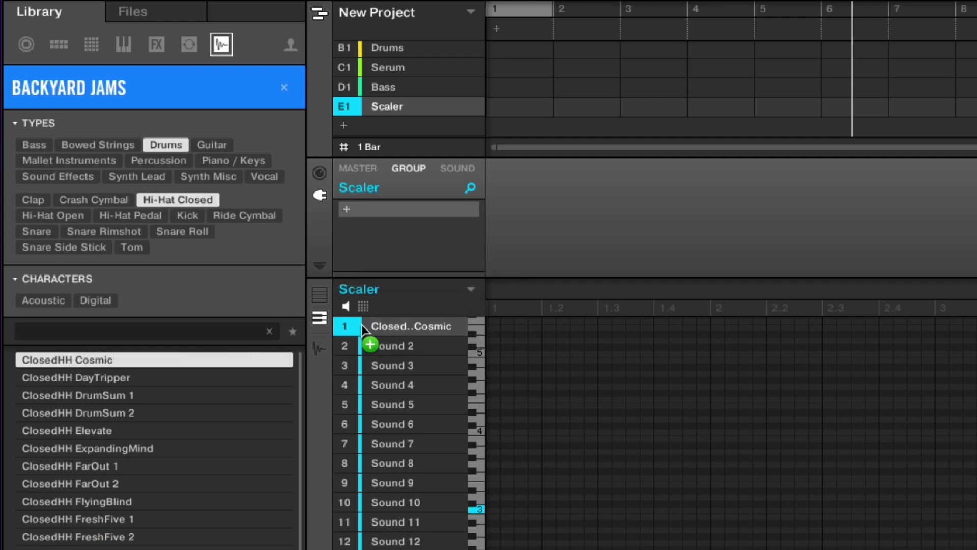
pyautogui.click(176, 380)
pyautogui.hotkey('shift', 'Down')
pyautogui.hotkey('shift', 'Down')
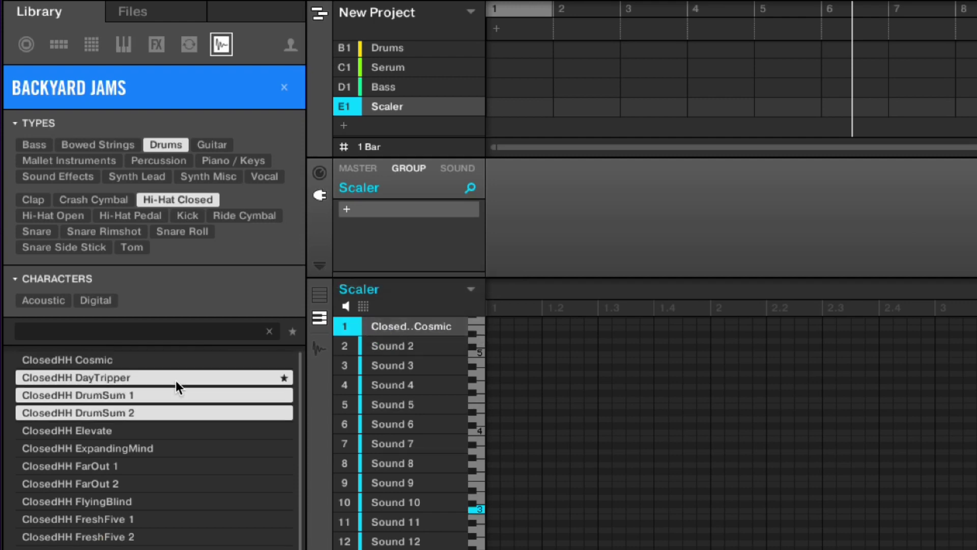
pyautogui.hotkey('shift', 'Down')
pyautogui.hotkey('shift', 'Down')
pyautogui.moveTo(176, 380); pyautogui.dragTo(372, 354)
# - Audition the six closed hi-hats on Scaler pads 1–6
pyautogui.click(374, 346)
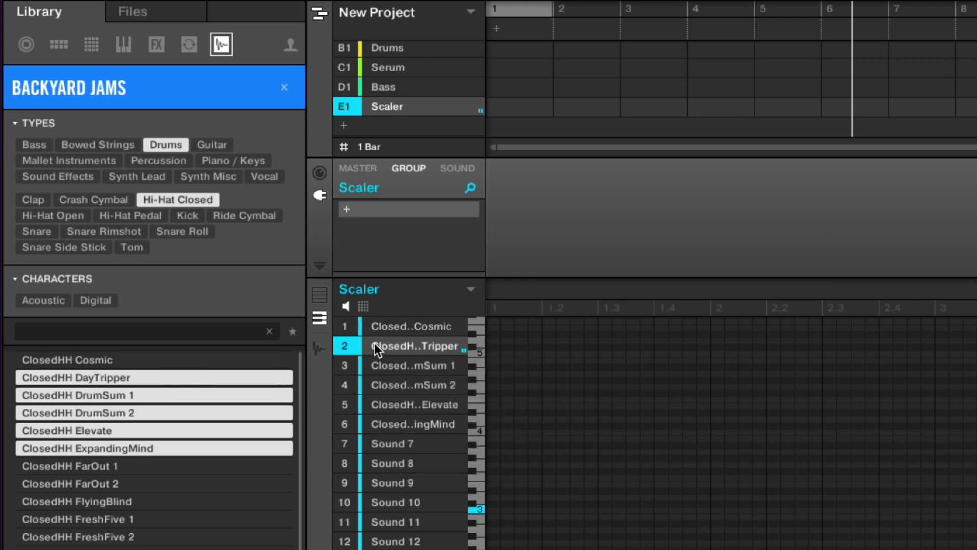
pyautogui.click(375, 364)
pyautogui.click(376, 416)
pyautogui.click(377, 387)
pyautogui.click(377, 346)
pyautogui.click(379, 322)
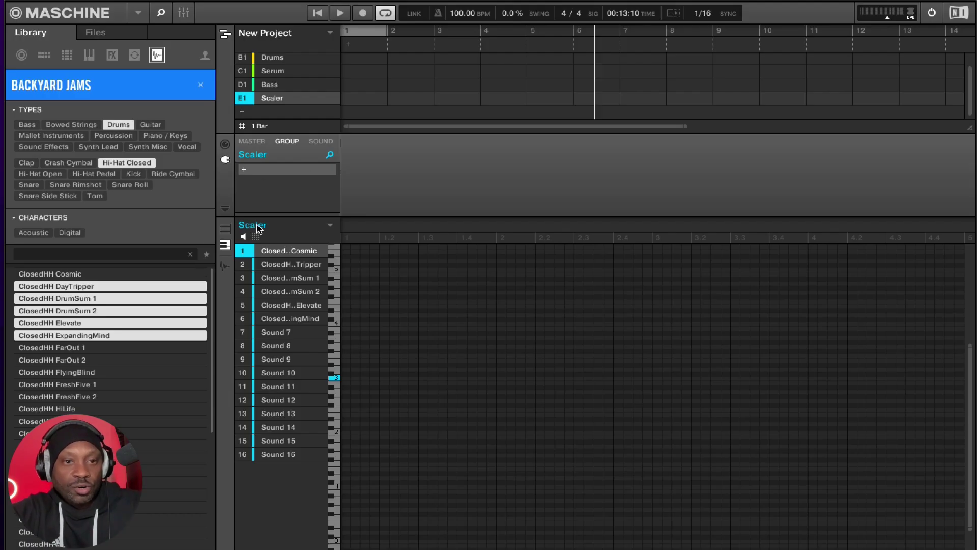
# - Choose Save Group with Samples for the Scaler group and open the destination chooser
pyautogui.rightClick(257, 227)
pyautogui.click(285, 270)
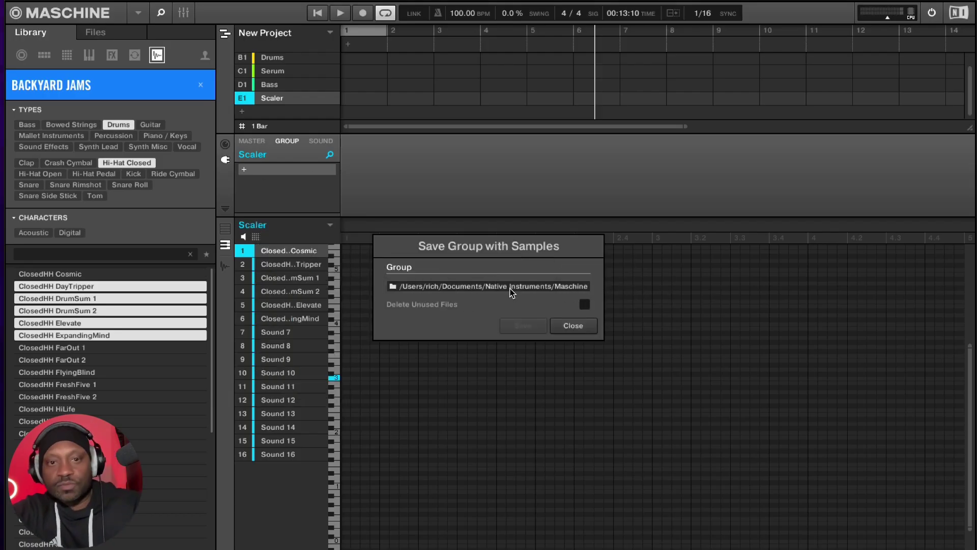
pyautogui.click(511, 289)
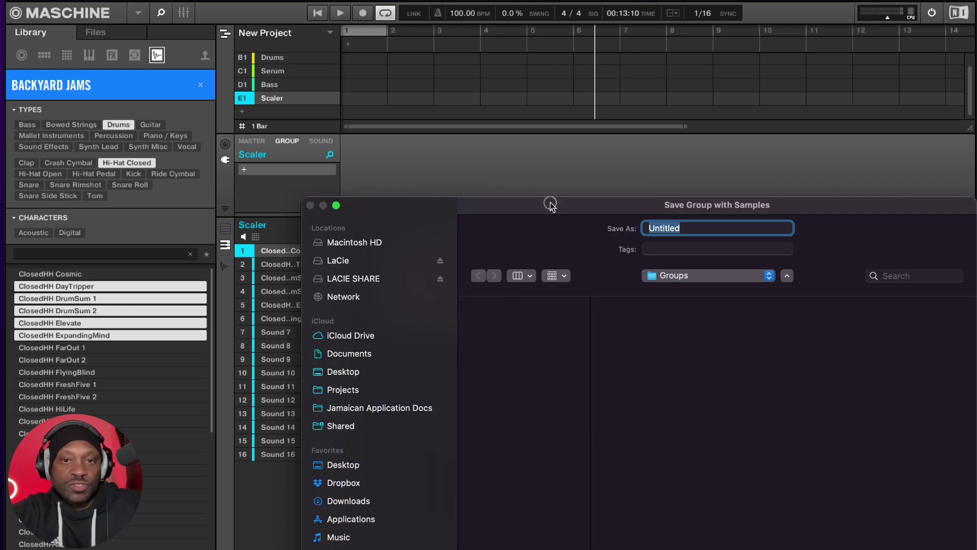
pyautogui.moveTo(438, 117); pyautogui.dragTo(444, 113)
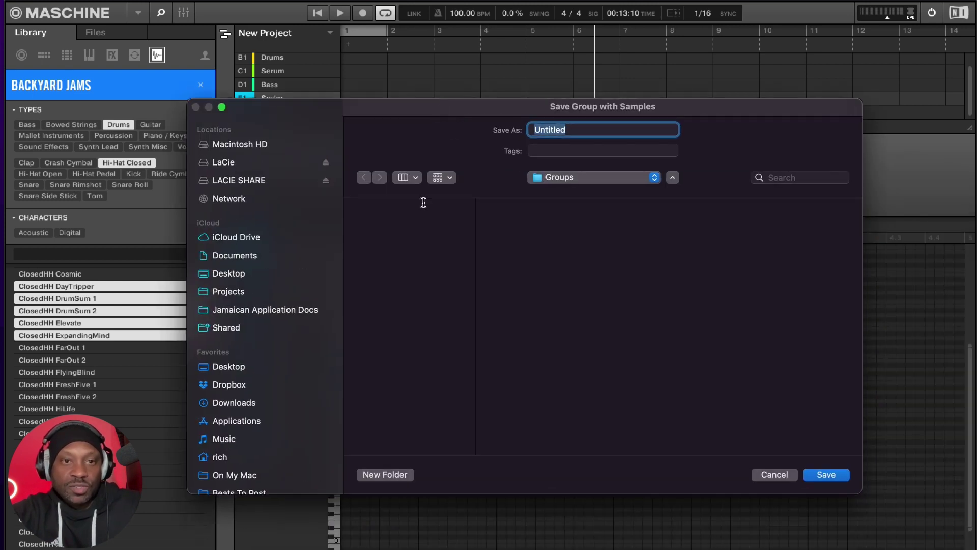
# - Set the save location to Users > home > Documents > Native Instruments > Maschine 2 > Groups
pyautogui.click(237, 144)
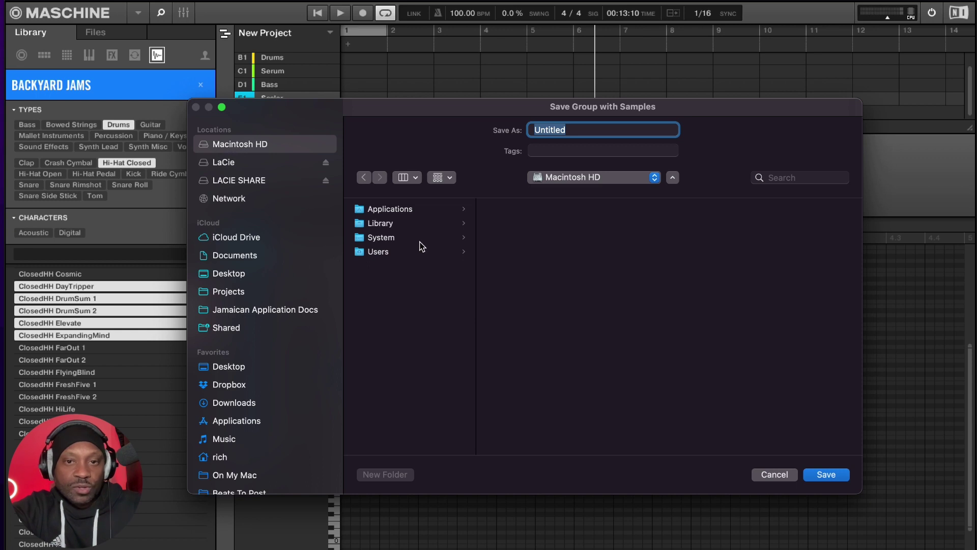
pyautogui.click(403, 251)
pyautogui.click(550, 211)
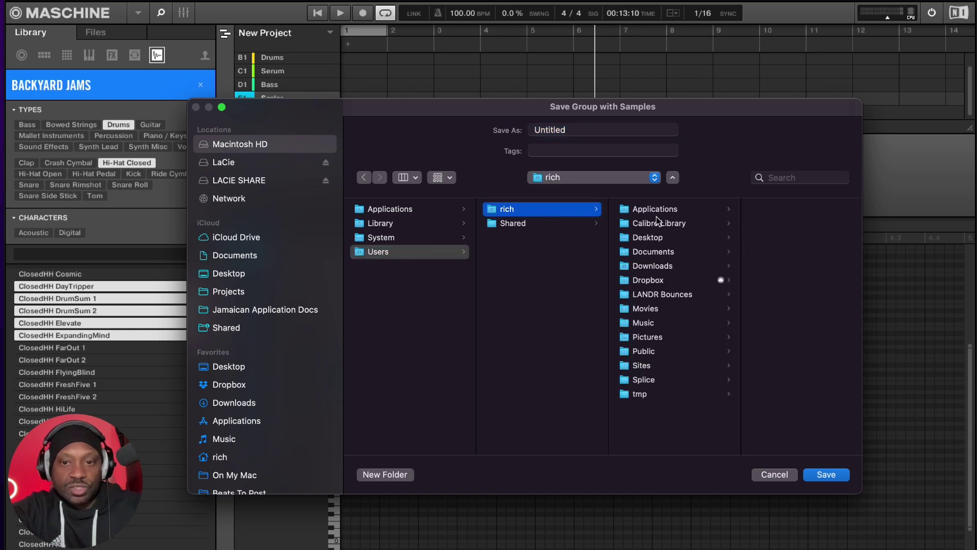
pyautogui.click(664, 253)
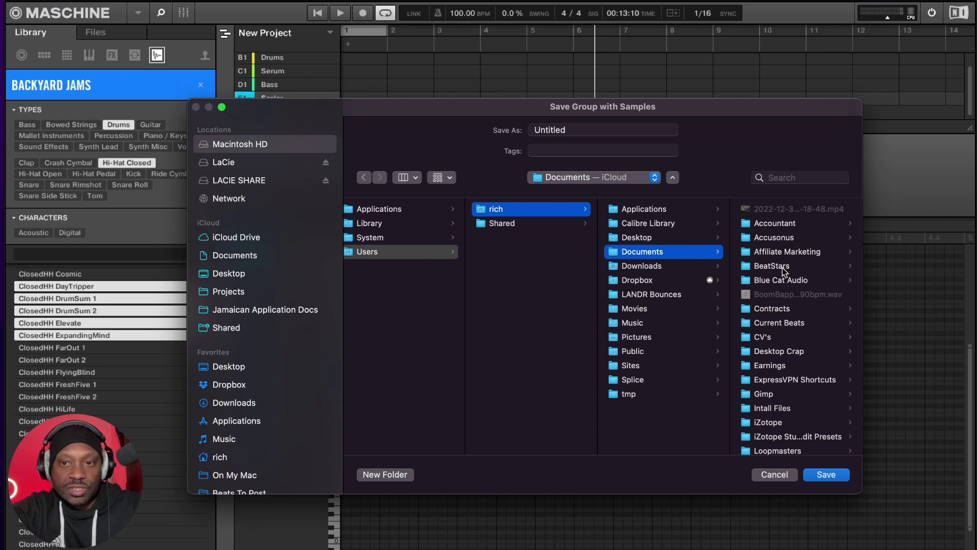
pyautogui.scroll(-5, 778, 288)
pyautogui.click(773, 303)
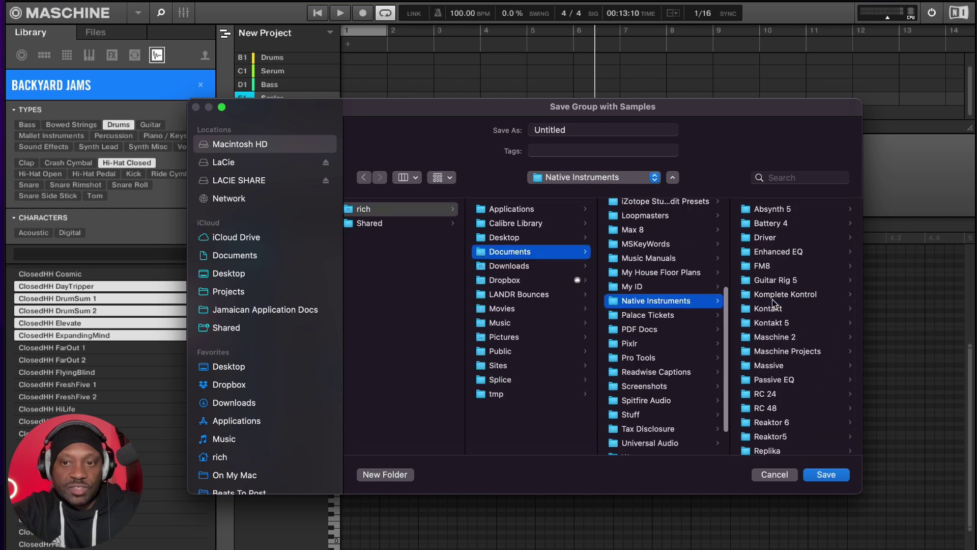
pyautogui.scroll(-2, 774, 319)
pyautogui.scroll(-2, 774, 319)
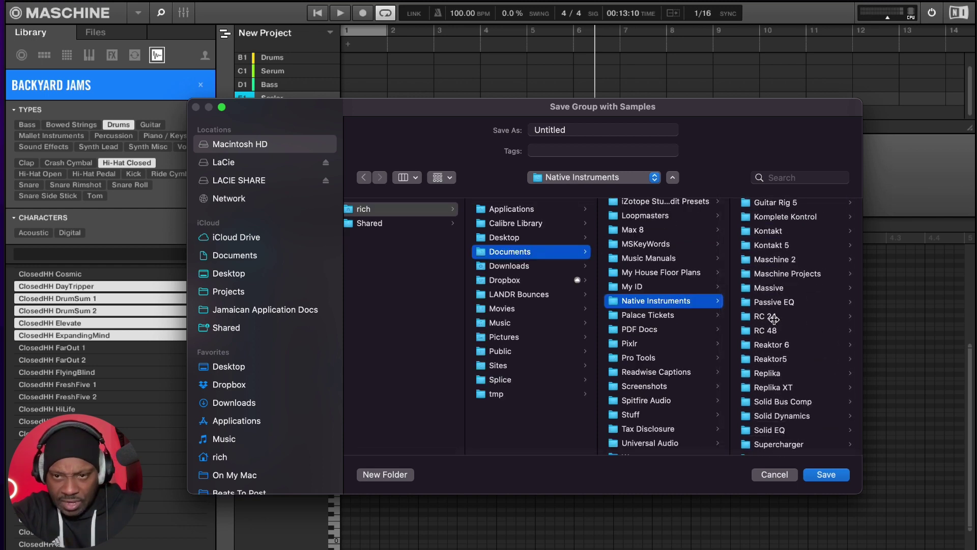
pyautogui.click(776, 262)
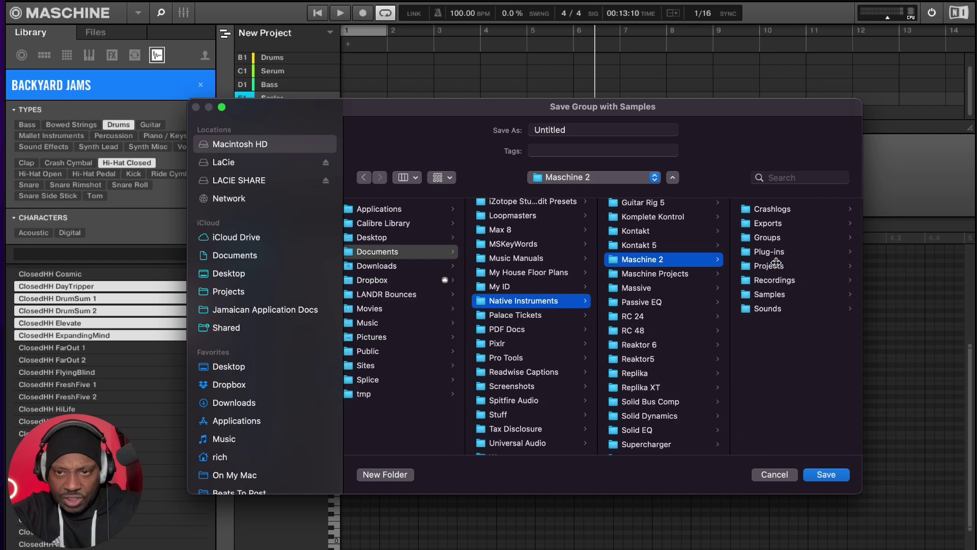
pyautogui.click(760, 237)
# - Replace the default name Untitled with My Kit and confirm the name and folder
pyautogui.click(581, 132)
pyautogui.doubleClick(580, 131)
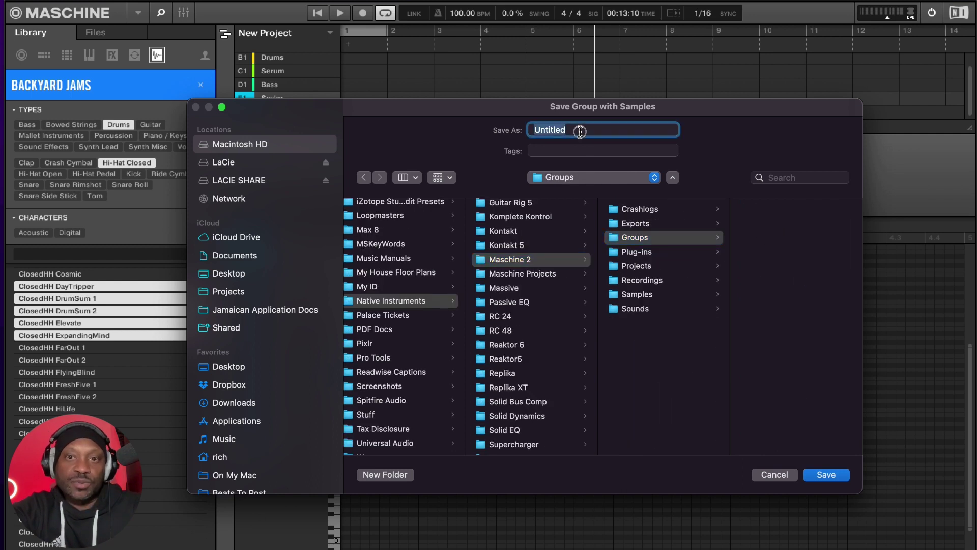
pyautogui.write('My Kit')
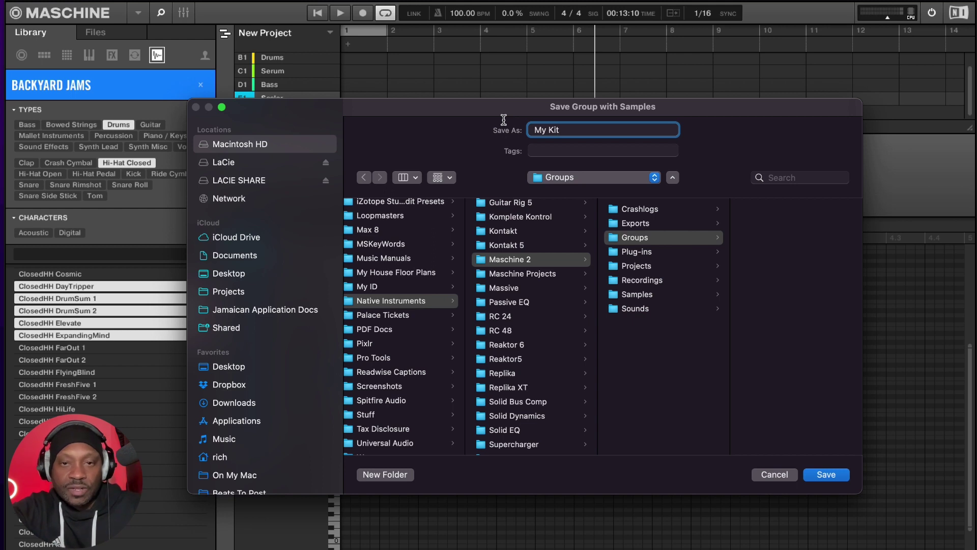
pyautogui.click(819, 470)
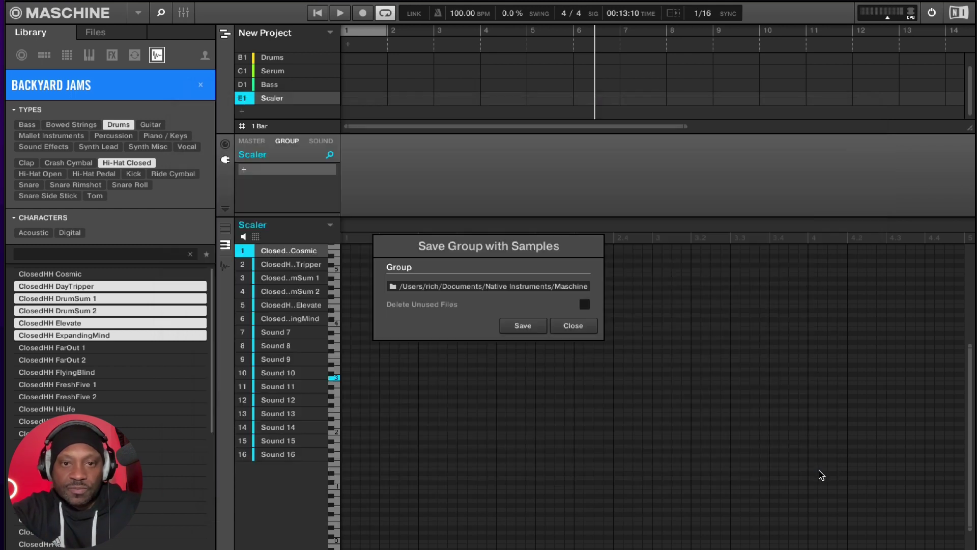
# - Save the group, add a new empty group, and load My Kit from the User groups library
pyautogui.click(524, 325)
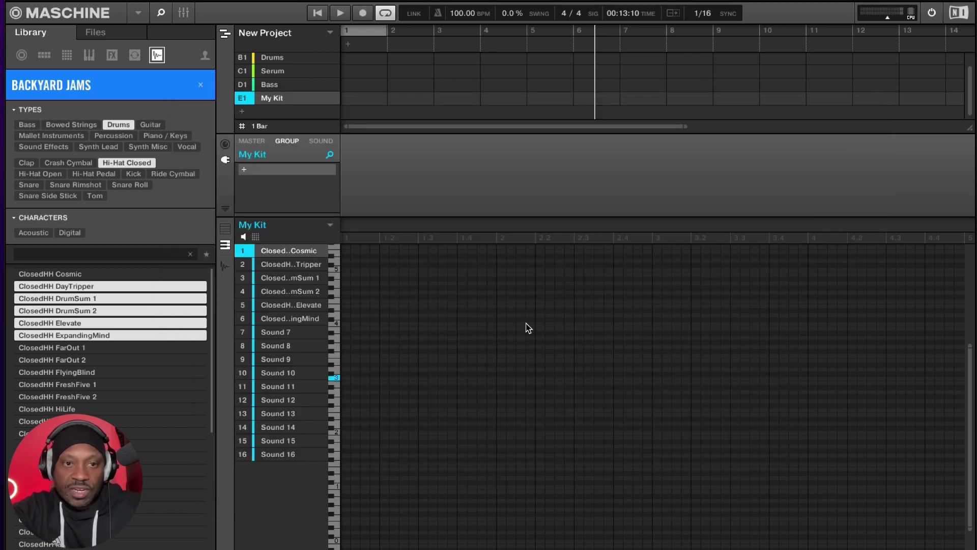
pyautogui.click(242, 113)
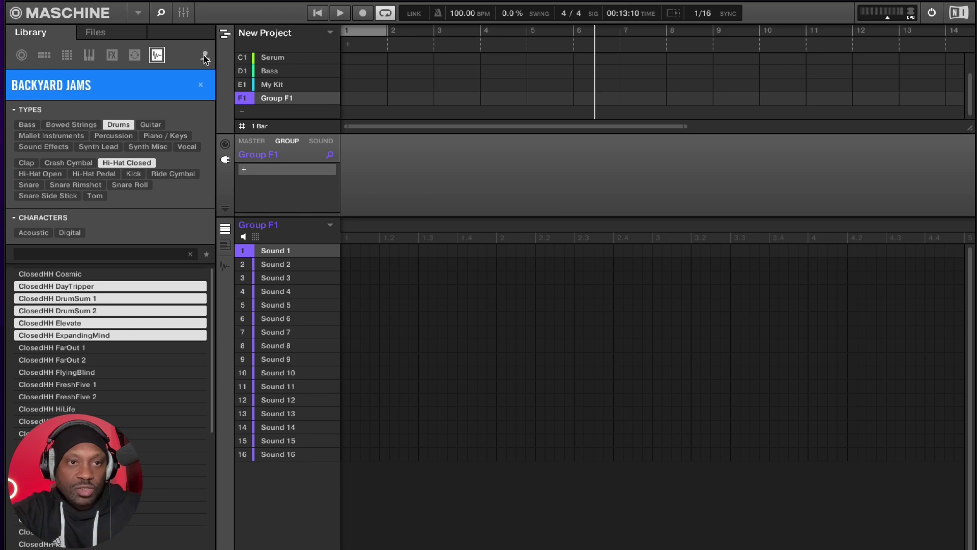
pyautogui.click(44, 55)
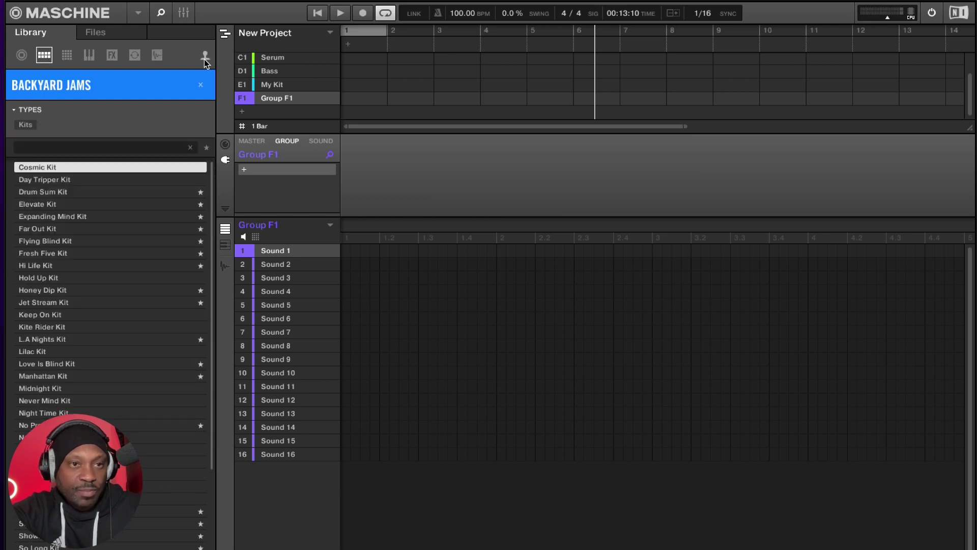
pyautogui.click(204, 59)
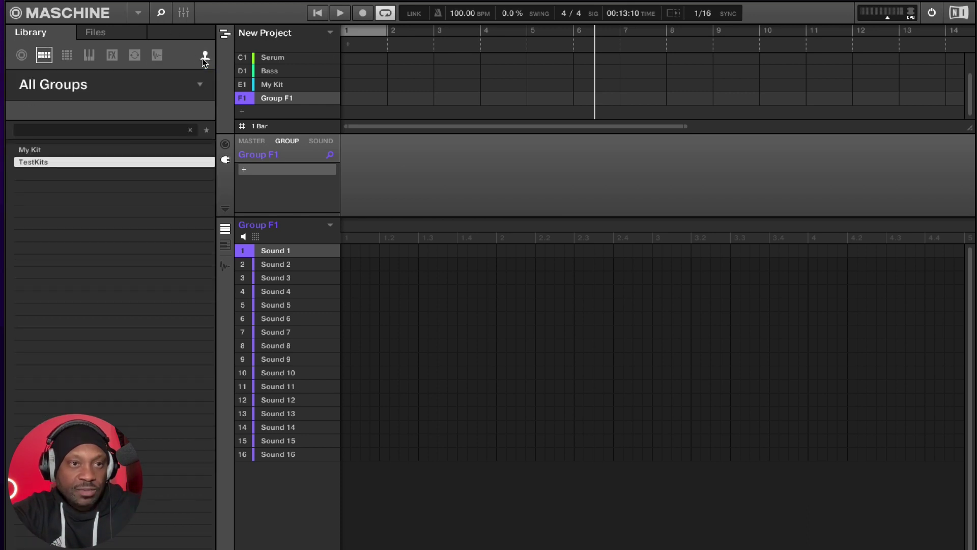
pyautogui.click(60, 151)
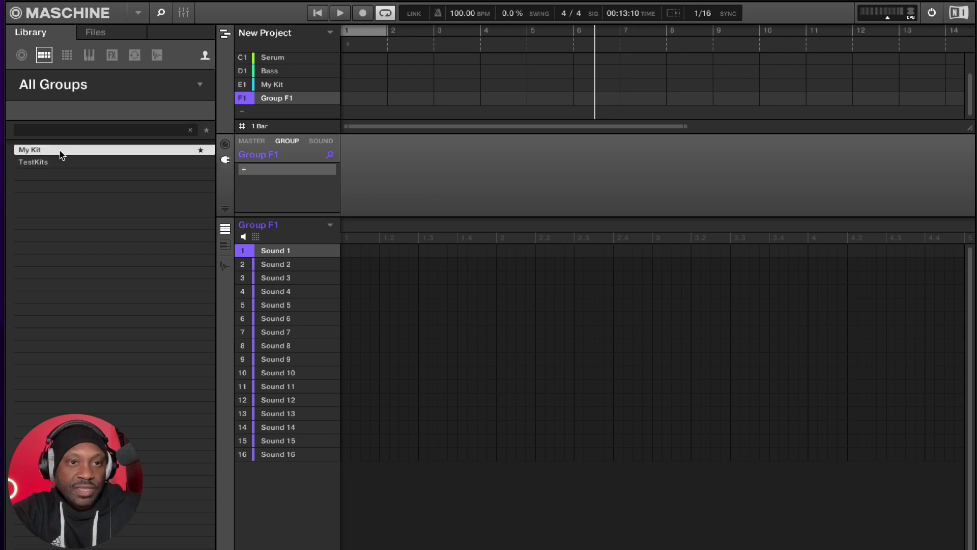
pyautogui.doubleClick(60, 151)
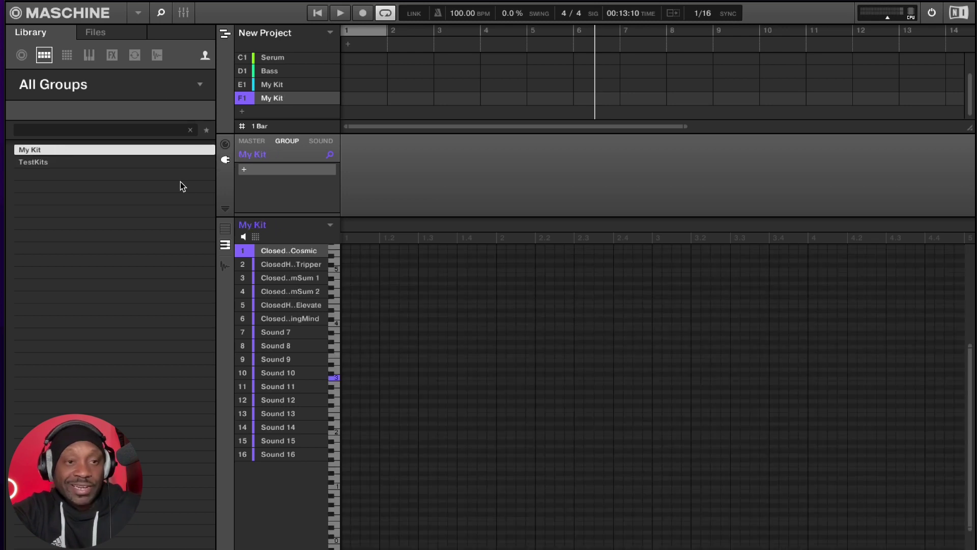
# - Audition the six hi-hat sounds of the loaded My Kit group
pyautogui.click(297, 261)
pyautogui.click(297, 253)
pyautogui.click(291, 279)
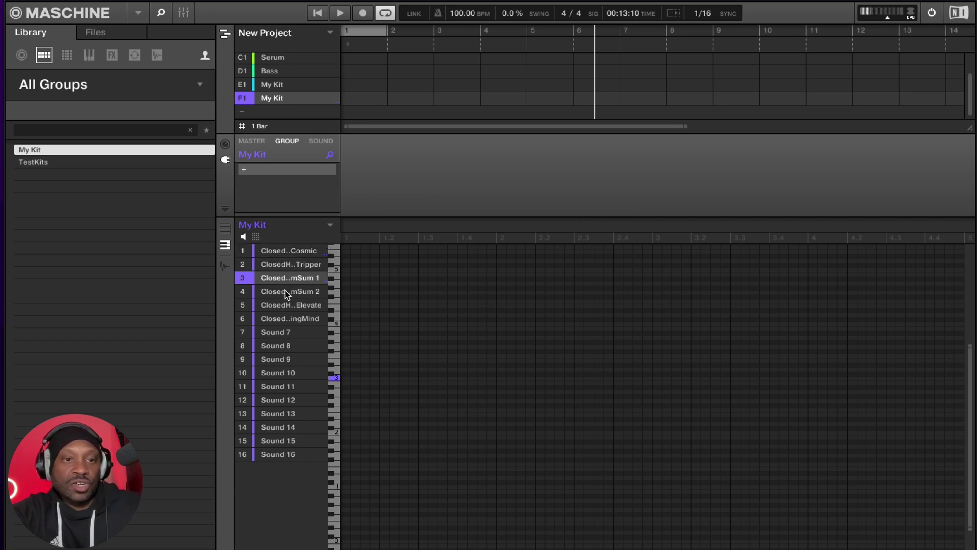
pyautogui.click(285, 293)
pyautogui.click(275, 306)
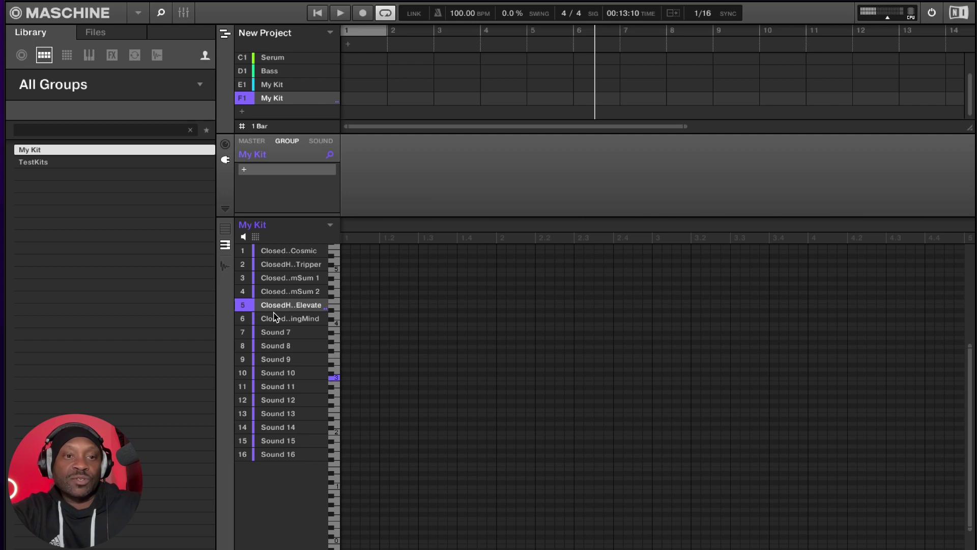
pyautogui.click(275, 316)
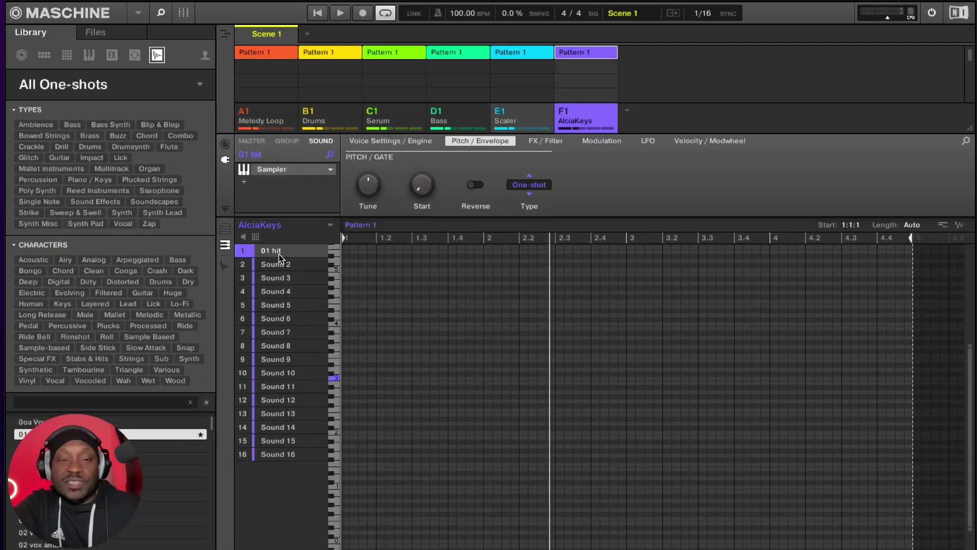
# - Audition the 01 hit sound in slot 1
pyautogui.rightClick(279, 255)
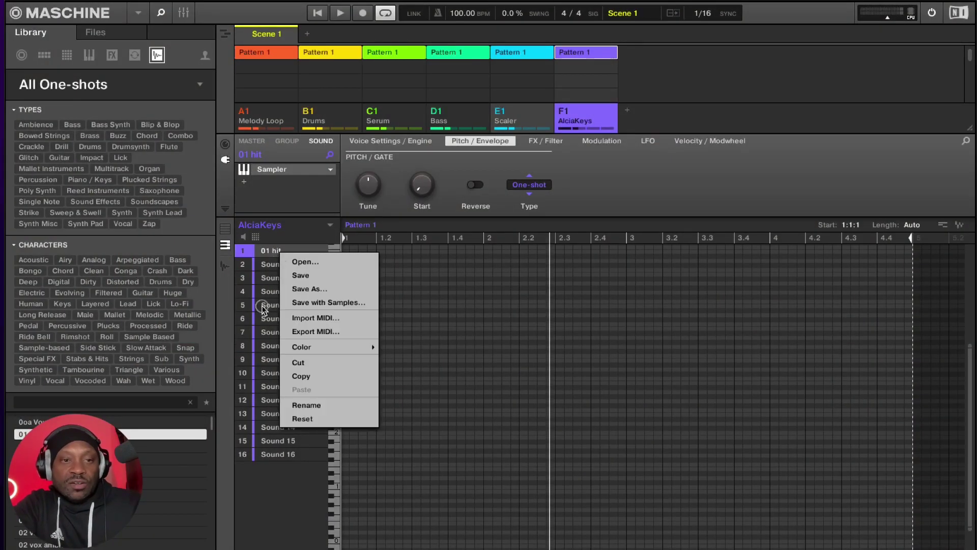
pyautogui.click(246, 239)
pyautogui.click(268, 253)
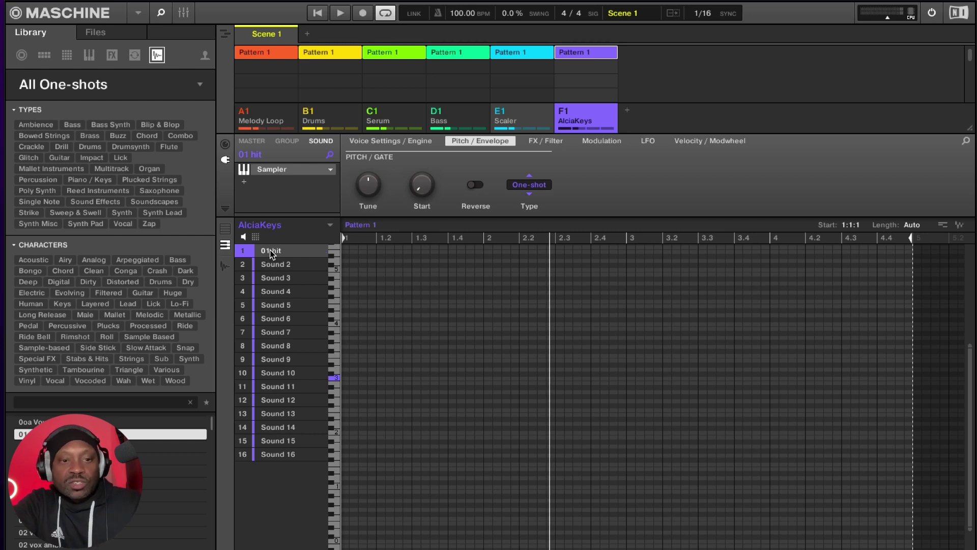
# - Copy the 01 hit sound from slot 1 and paste it into sound slot 10
pyautogui.rightClick(270, 252)
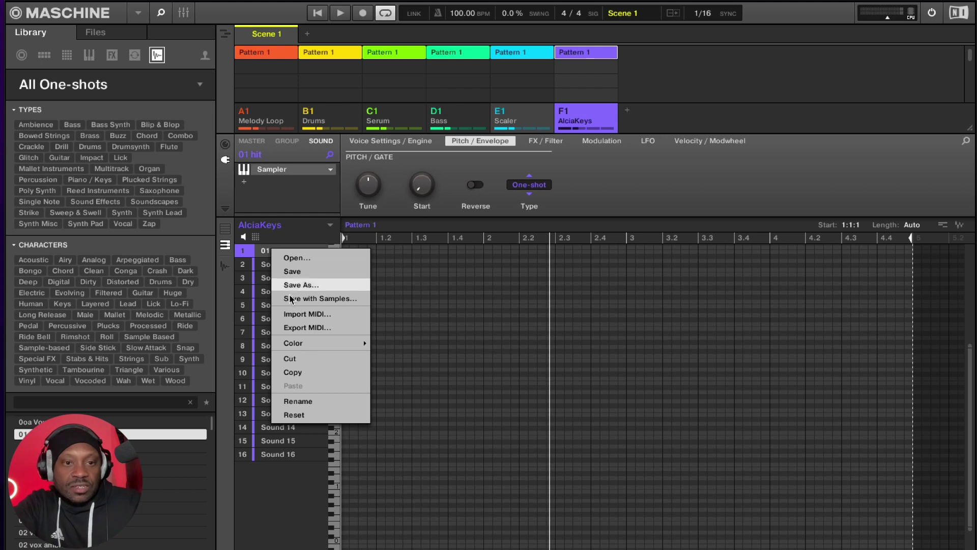
pyautogui.click(293, 373)
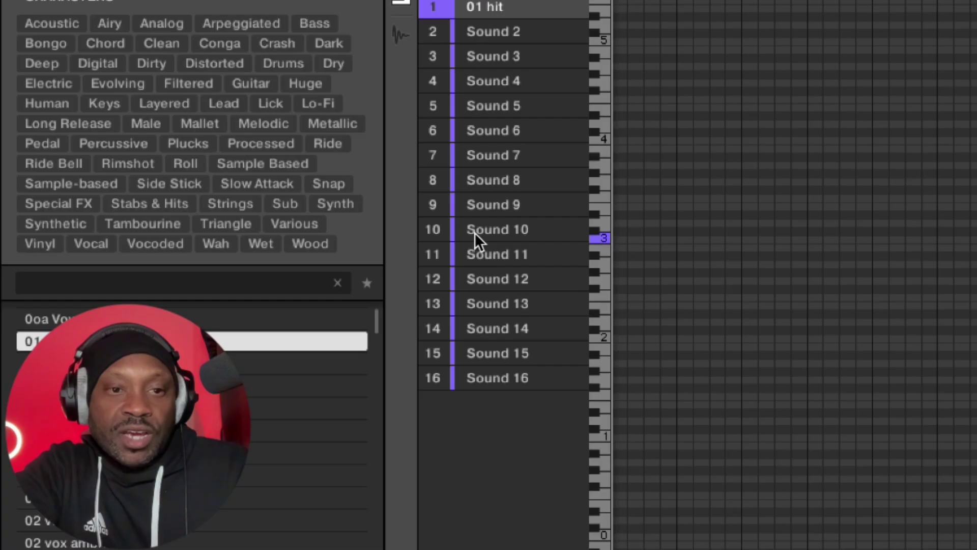
pyautogui.rightClick(266, 372)
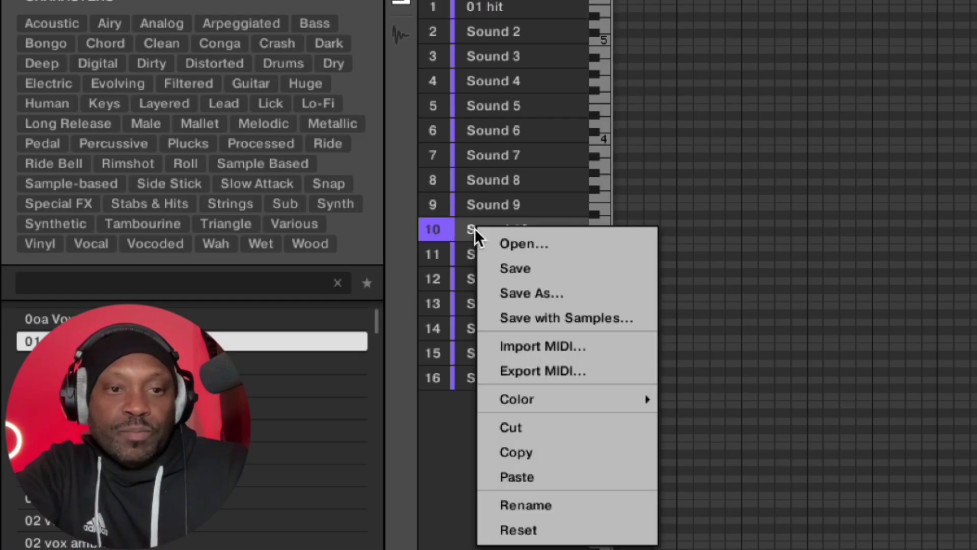
pyautogui.click(524, 478)
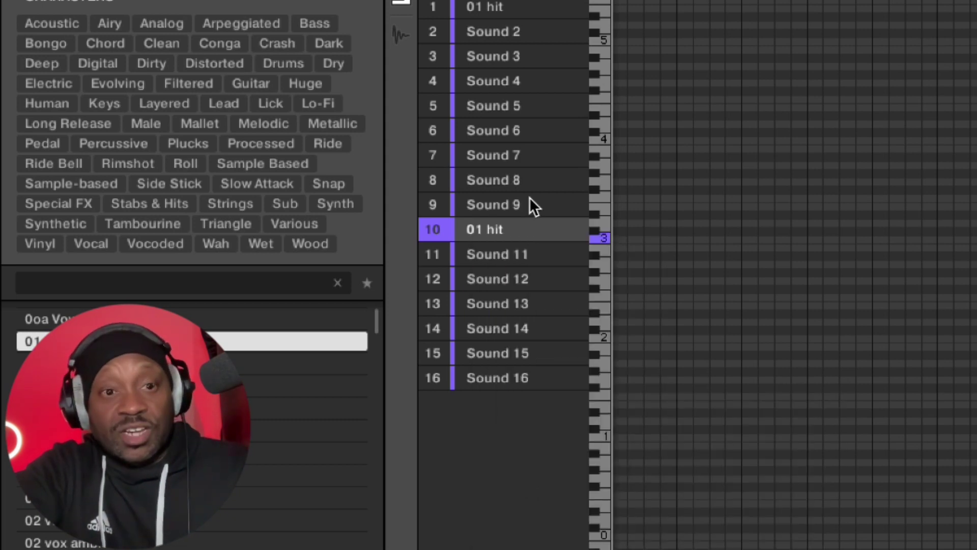
pyautogui.click(493, 7)
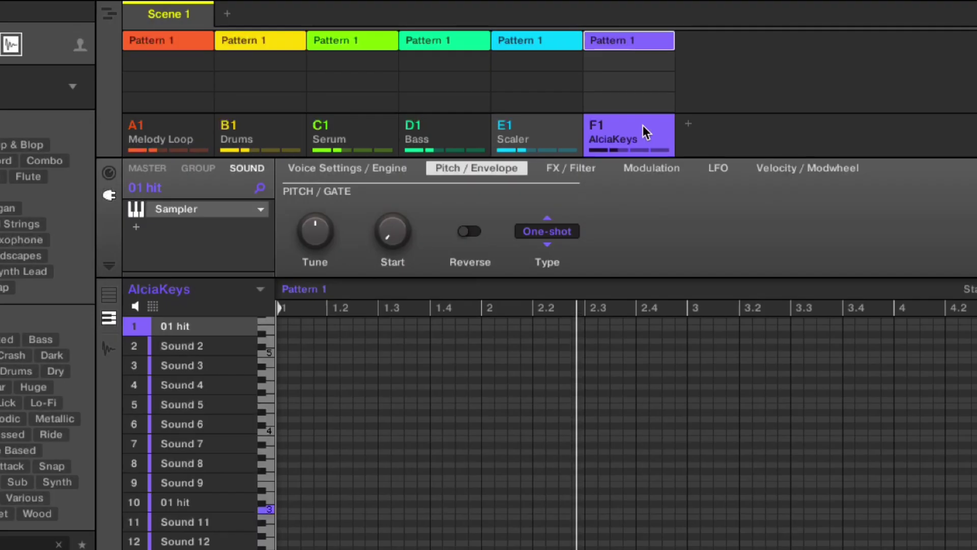
# - Copy group F1 AlciaKeys and paste it into the empty group slot, creating G1 and H1
pyautogui.rightClick(643, 125)
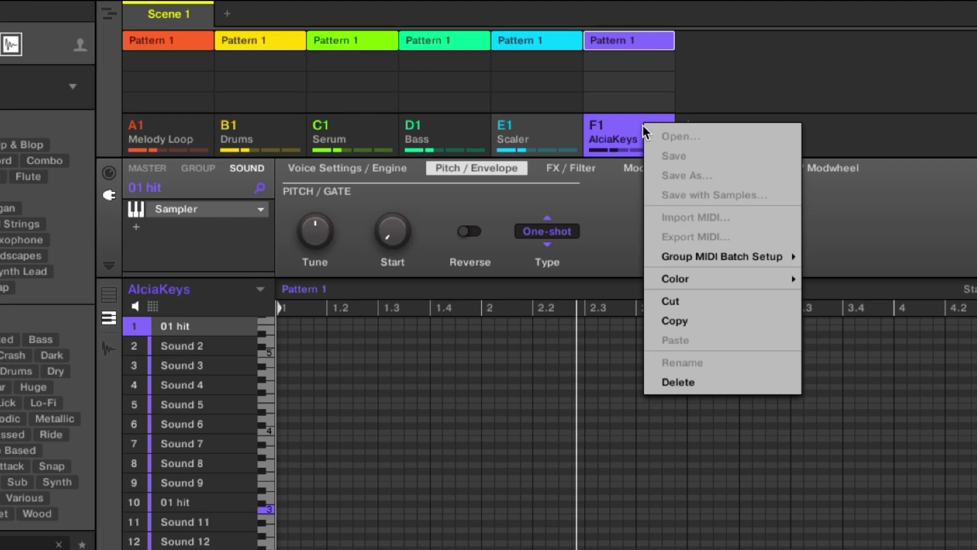
pyautogui.click(671, 319)
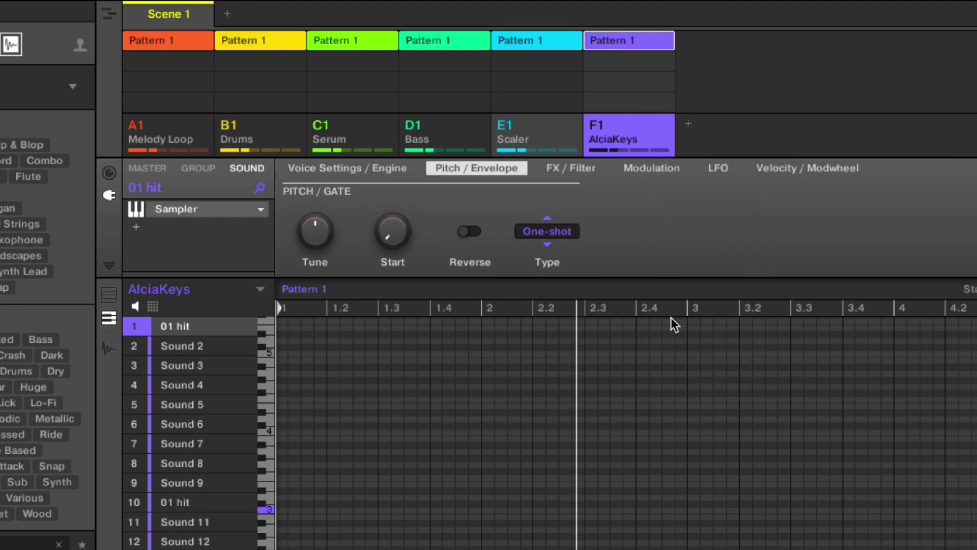
pyautogui.rightClick(688, 123)
pyautogui.click(725, 128)
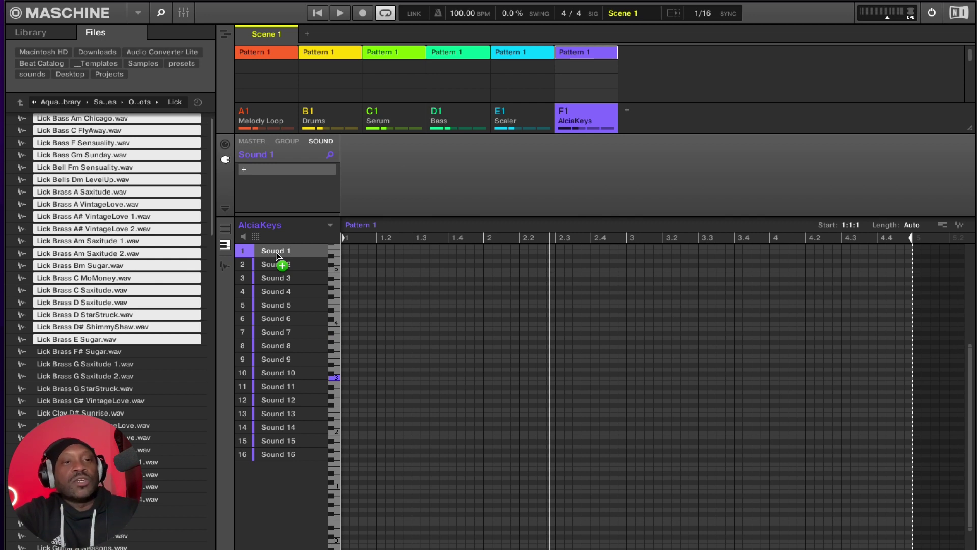
# - Drag the 16 Lick .wav samples onto the AlciaKeys sound list and select sound 1
pyautogui.moveTo(277, 256); pyautogui.dragTo(278, 258)
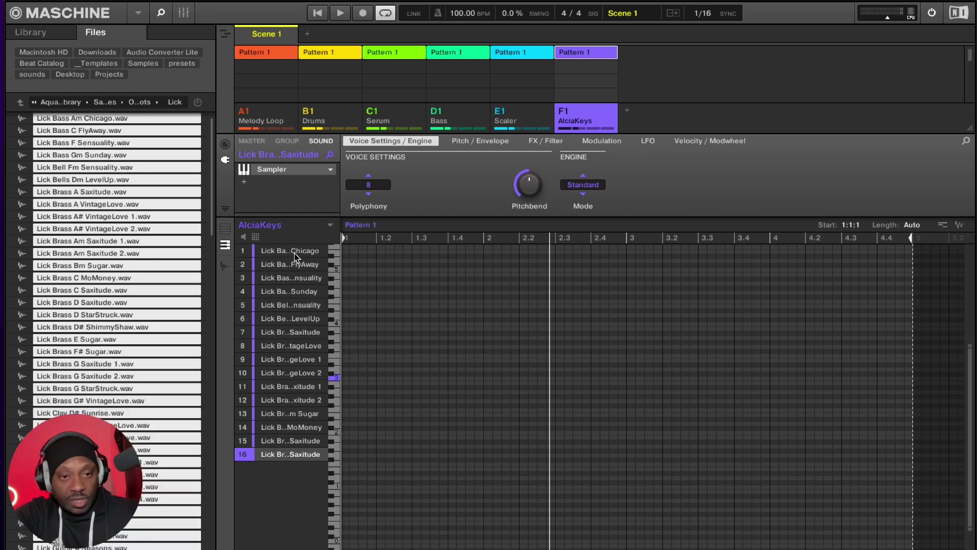
pyautogui.click(282, 251)
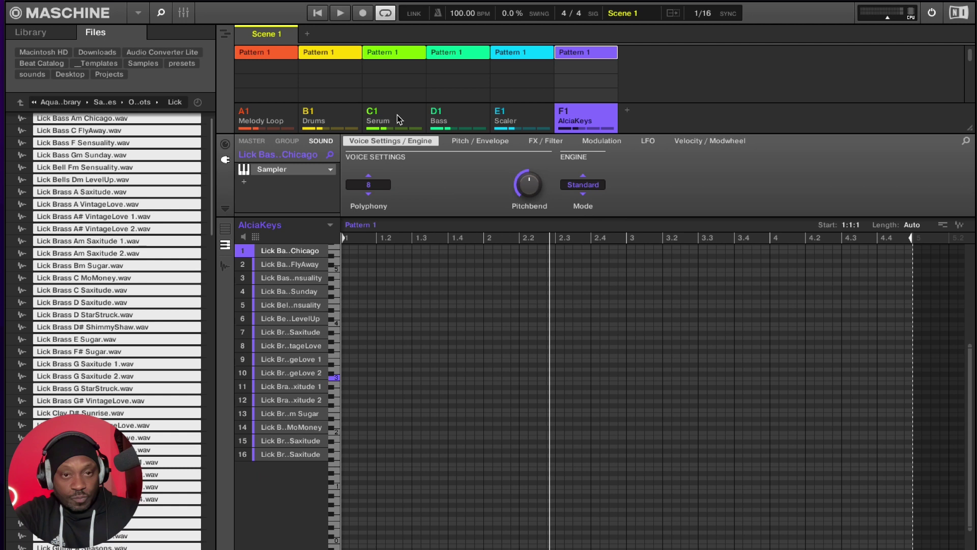
pyautogui.click(380, 185)
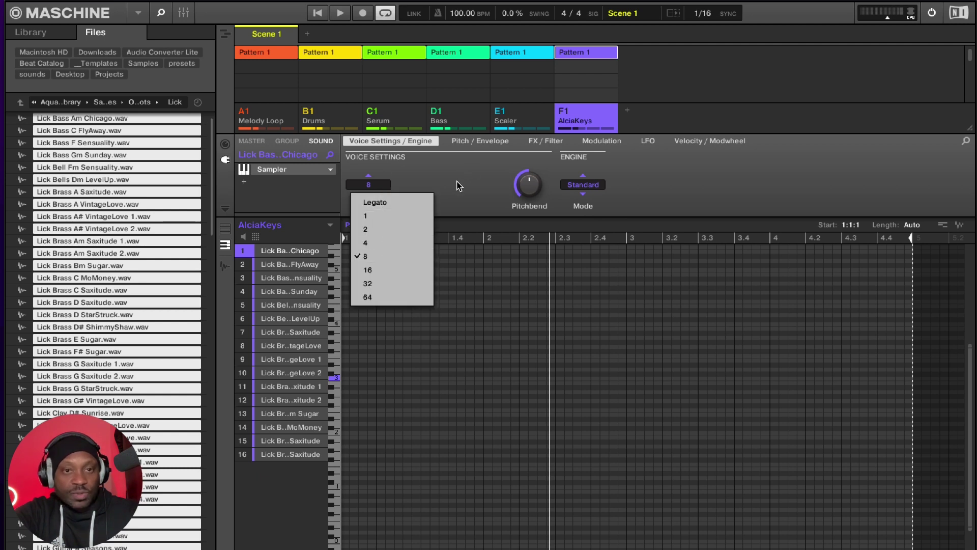
# - Set polyphony to a single voice and check it across several Lick sounds
pyautogui.click(386, 213)
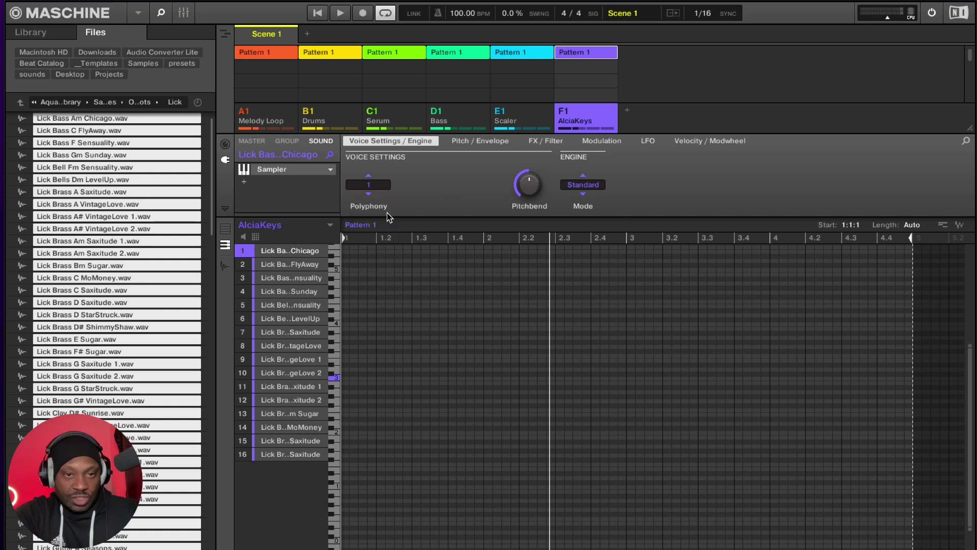
pyautogui.click(288, 304)
pyautogui.click(288, 330)
pyautogui.click(285, 370)
pyautogui.click(288, 401)
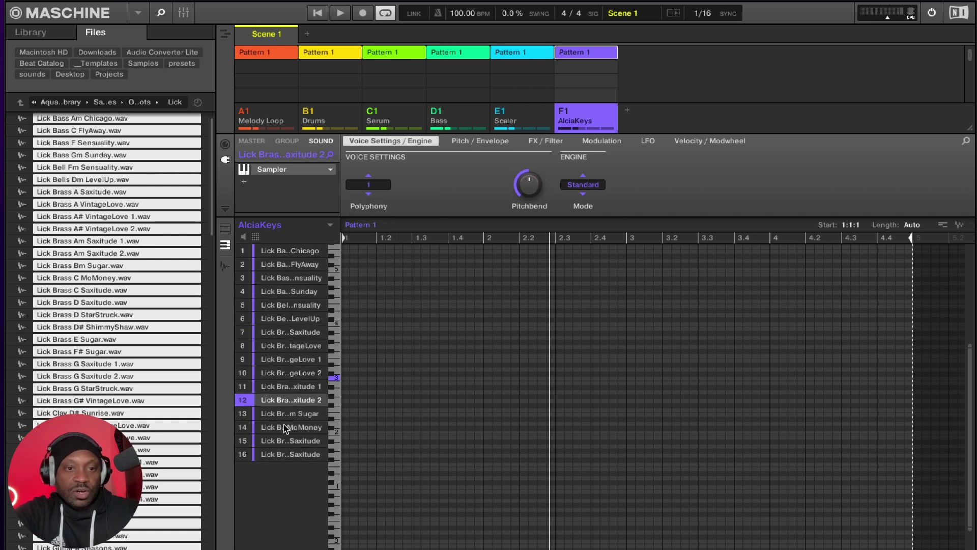
pyautogui.click(286, 428)
pyautogui.click(283, 454)
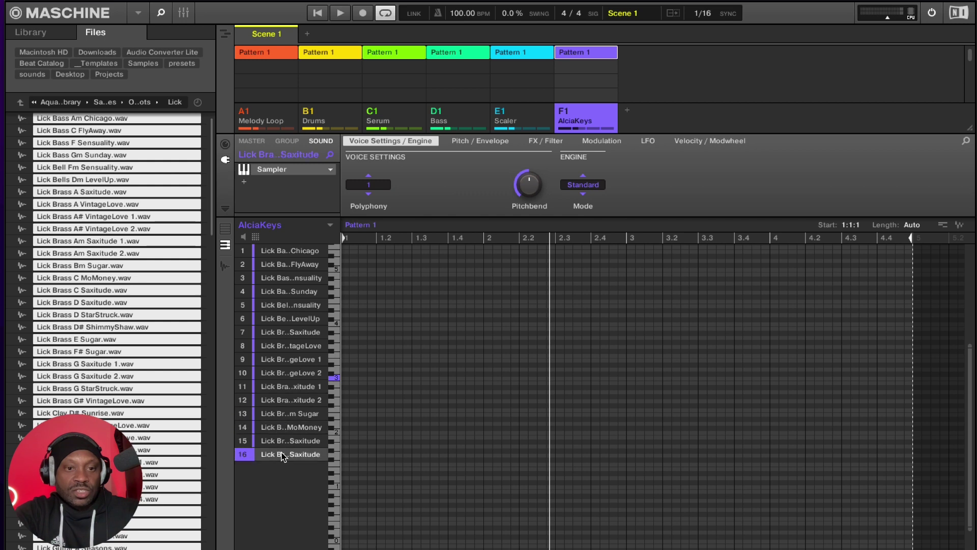
pyautogui.click(290, 362)
pyautogui.click(295, 267)
pyautogui.click(296, 252)
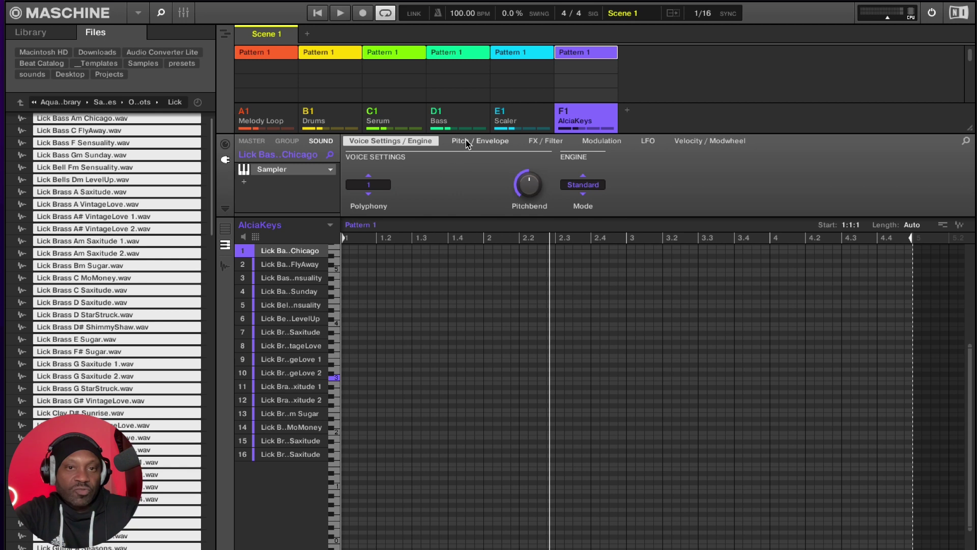
pyautogui.click(285, 265)
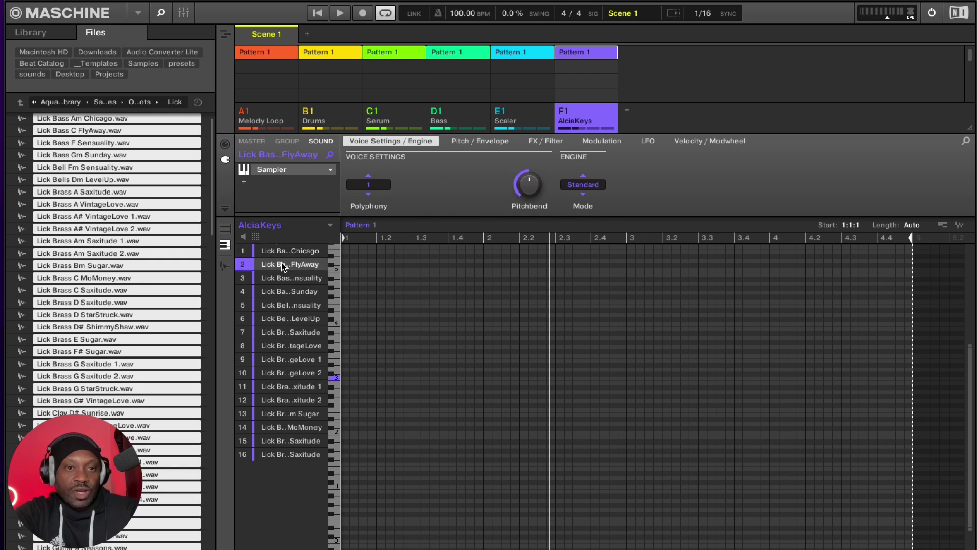
pyautogui.click(283, 254)
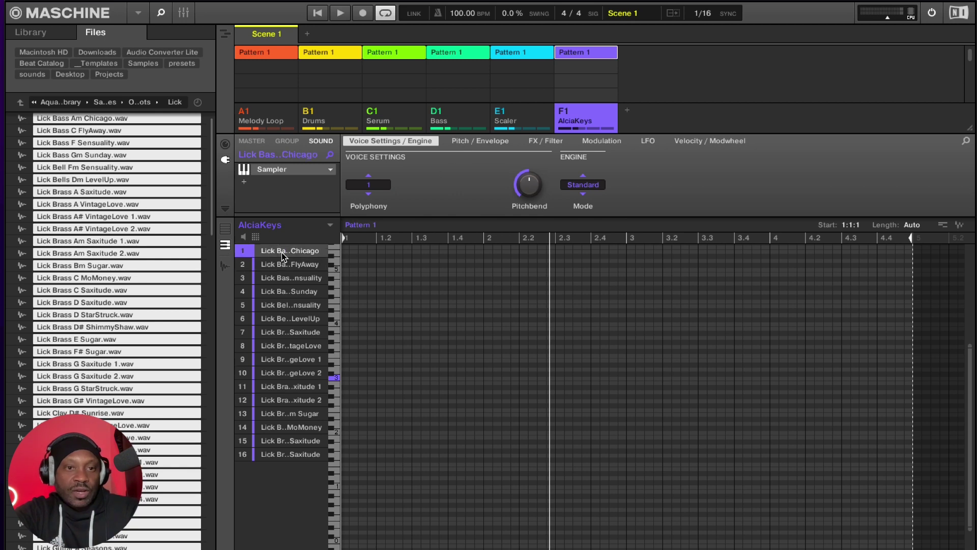
# - Raise Tune to 20.00 and verify it on several sounds, then revisit E1 Scaler and AlciaKeys
pyautogui.click(478, 143)
pyautogui.moveTo(374, 186); pyautogui.dragTo(374, 165)
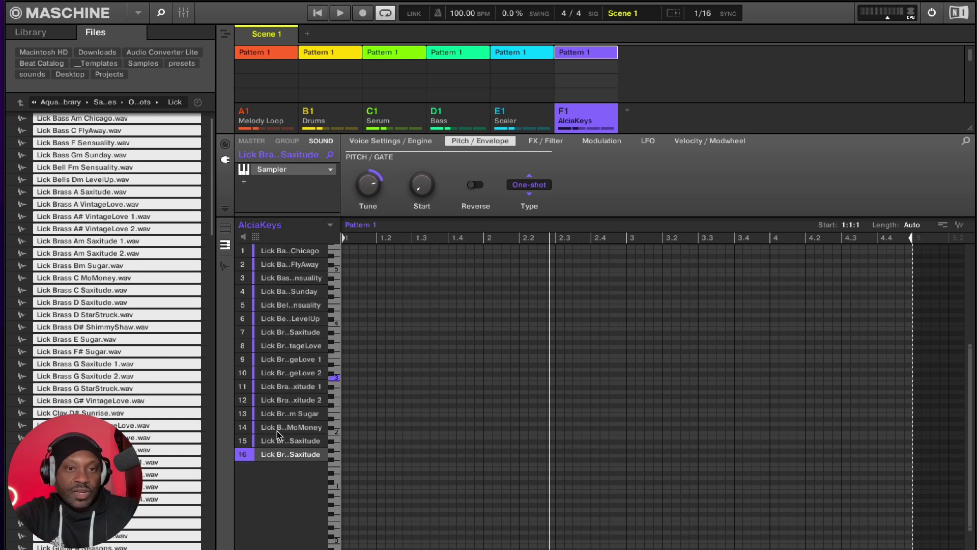
pyautogui.click(279, 359)
pyautogui.click(280, 322)
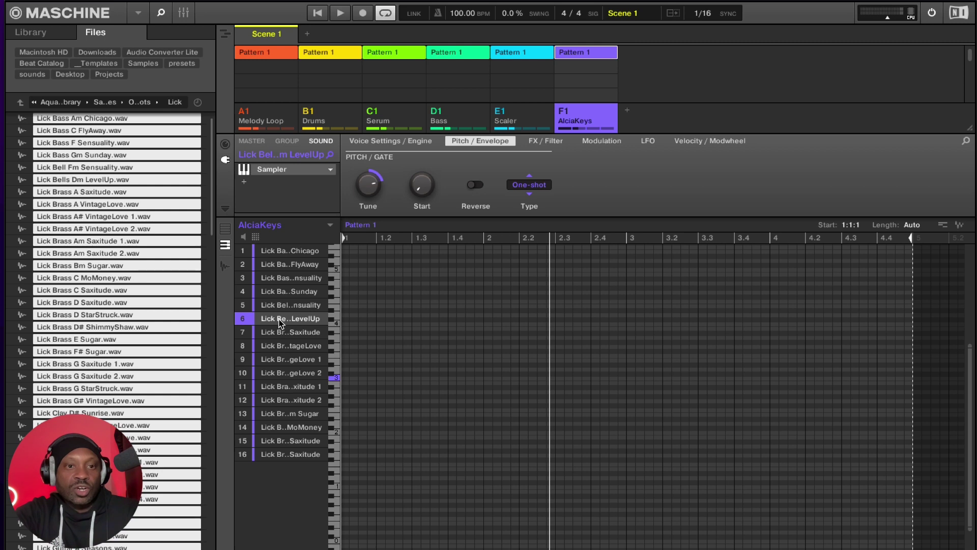
pyautogui.click(279, 301)
pyautogui.click(280, 277)
pyautogui.click(281, 251)
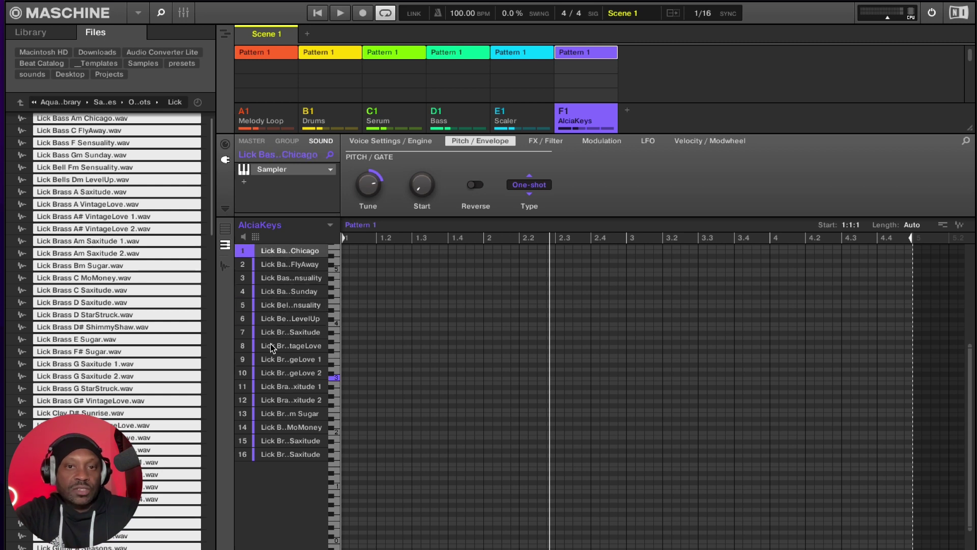
pyautogui.click(537, 119)
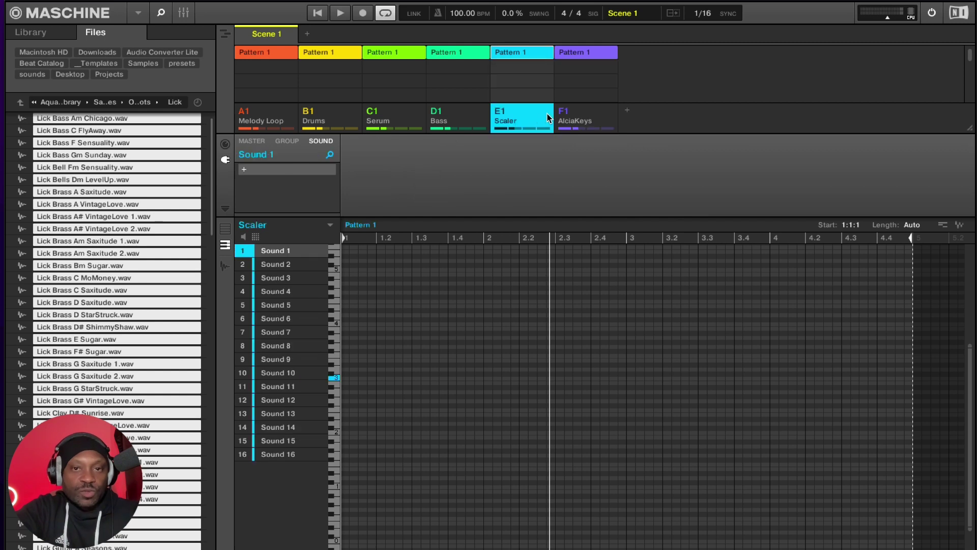
pyautogui.click(594, 113)
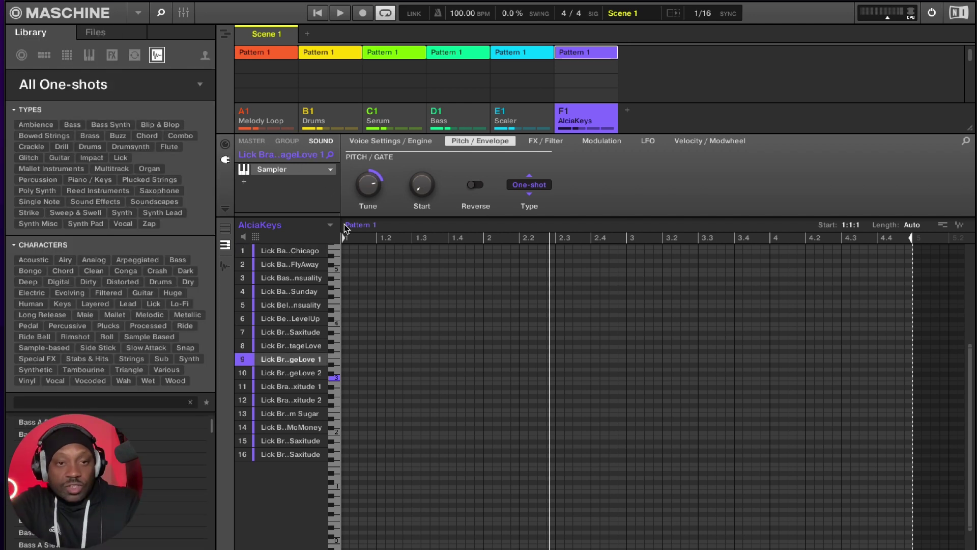
# - Colour sound 2 red
pyautogui.click(287, 252)
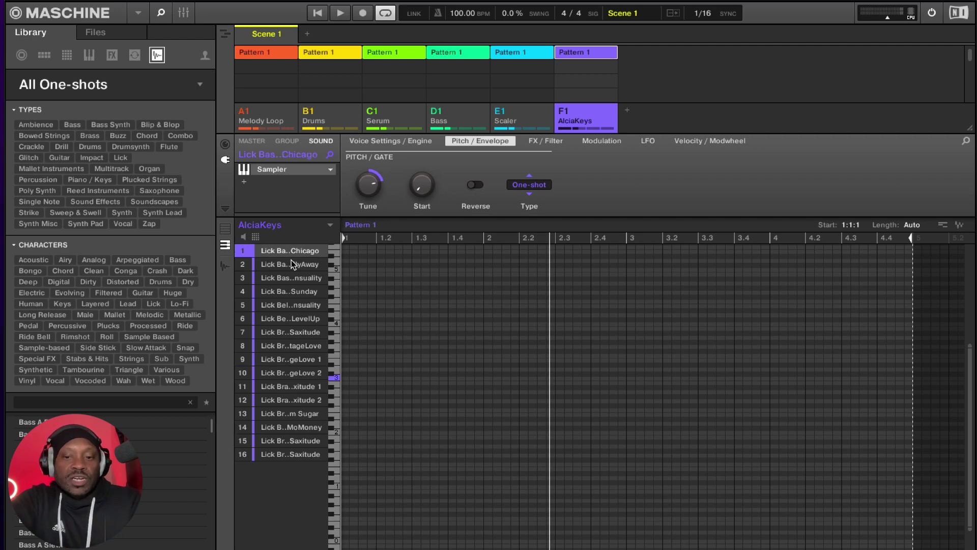
pyautogui.press('Down')
pyautogui.press('Down')
pyautogui.press('Down')
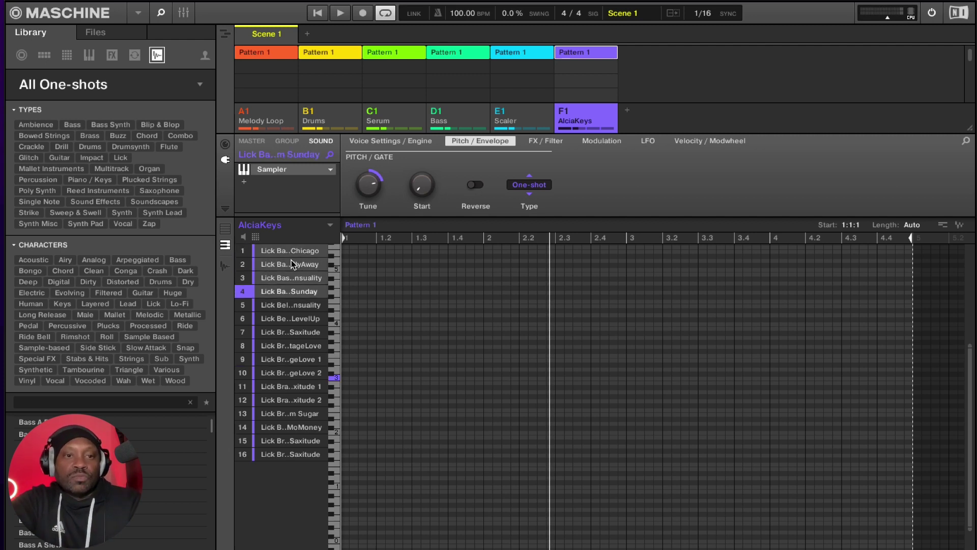
pyautogui.rightClick(292, 264)
pyautogui.moveTo(335, 358)
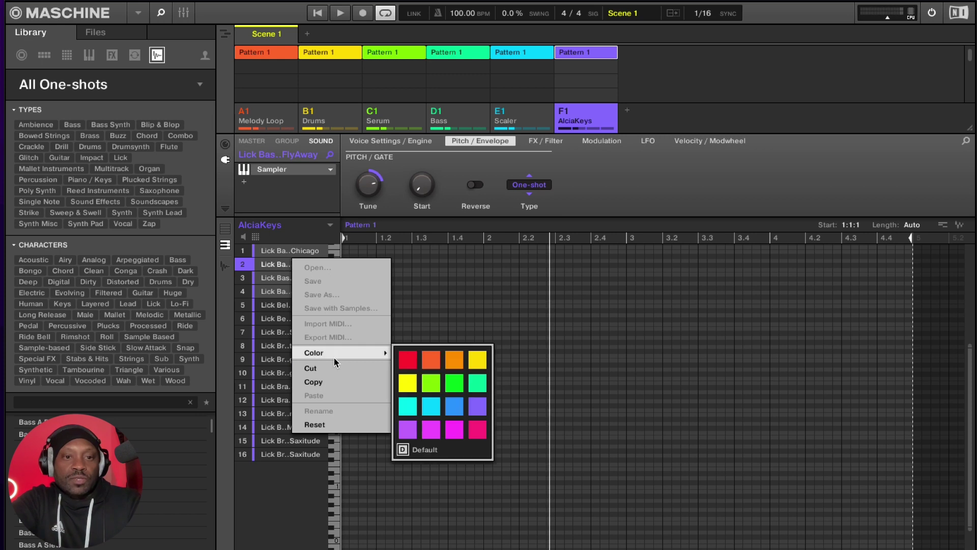
pyautogui.click(407, 359)
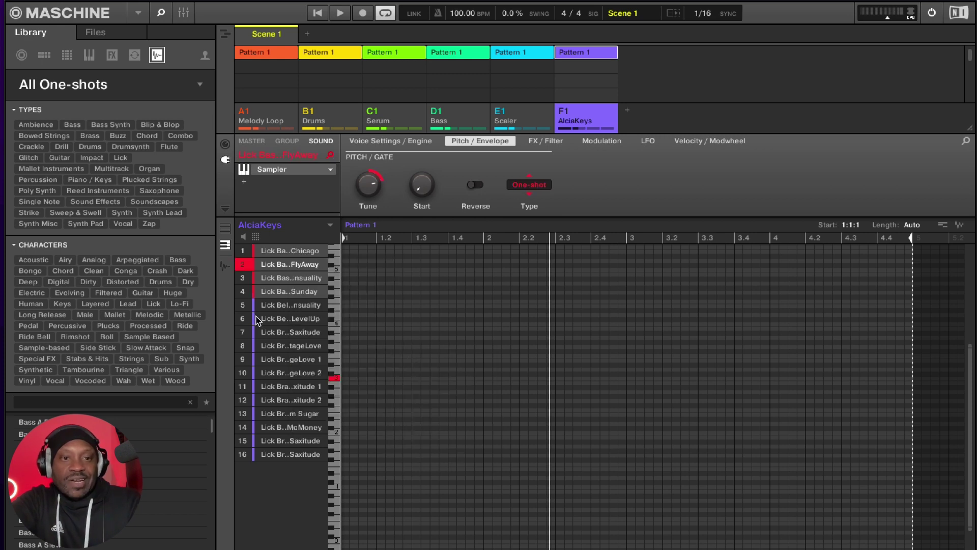
# - Give sound 5 a new pad colour
pyautogui.click(271, 305)
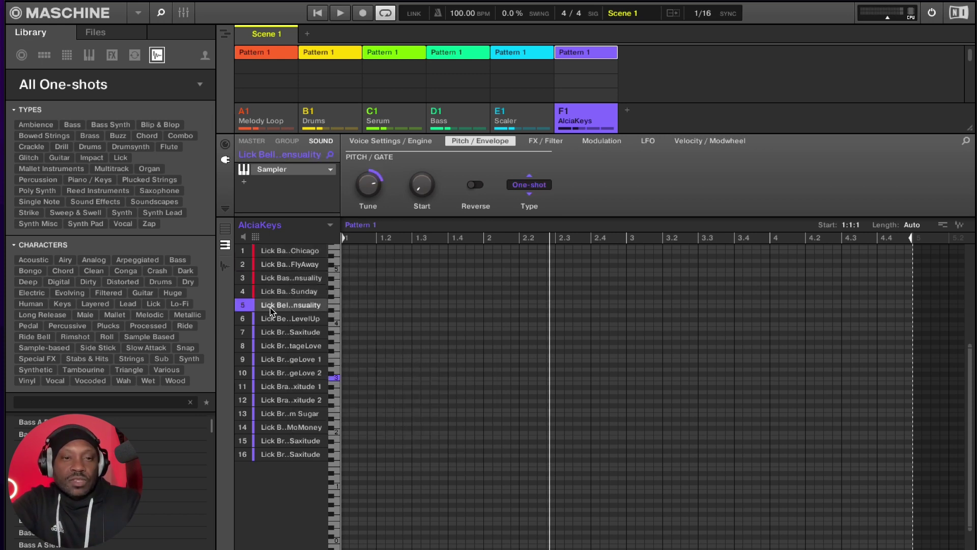
pyautogui.press('Down')
pyautogui.press('Down')
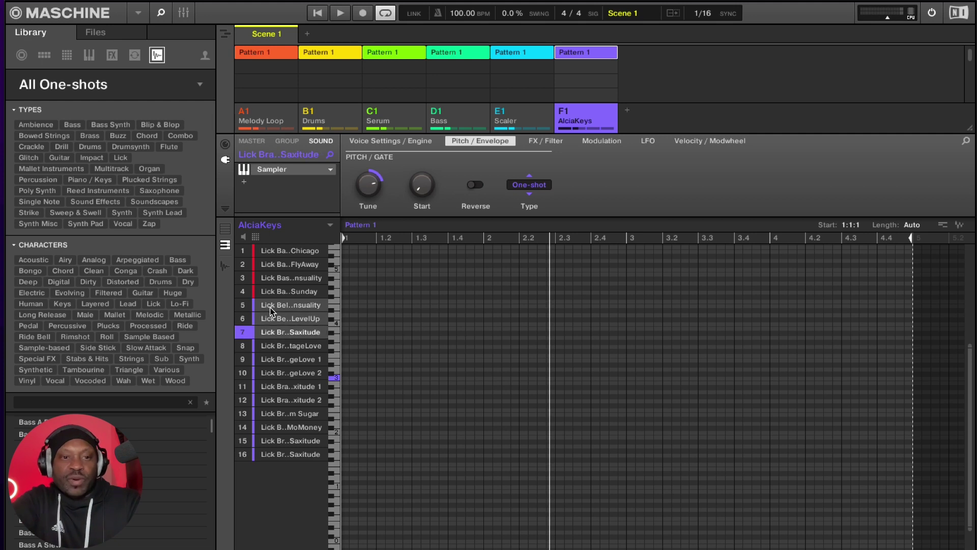
pyautogui.rightClick(272, 311)
pyautogui.moveTo(352, 400)
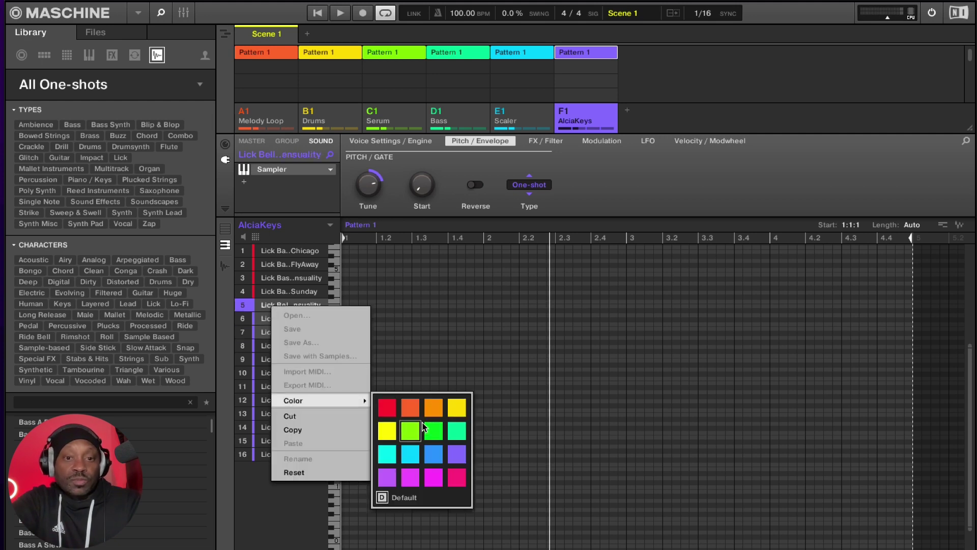
pyautogui.click(454, 456)
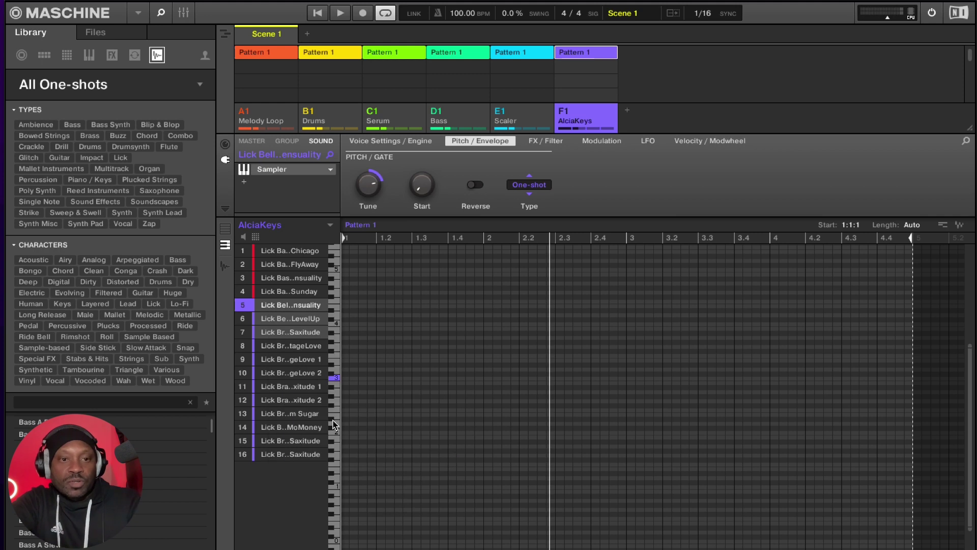
# - Colour sound 8 green
pyautogui.click(284, 347)
pyautogui.press('Down')
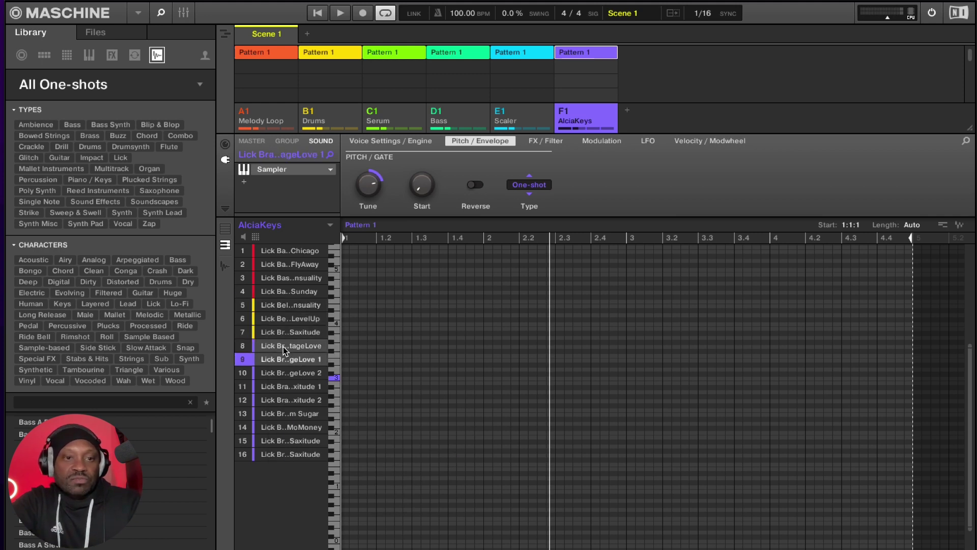
pyautogui.rightClick(283, 347)
pyautogui.moveTo(349, 438)
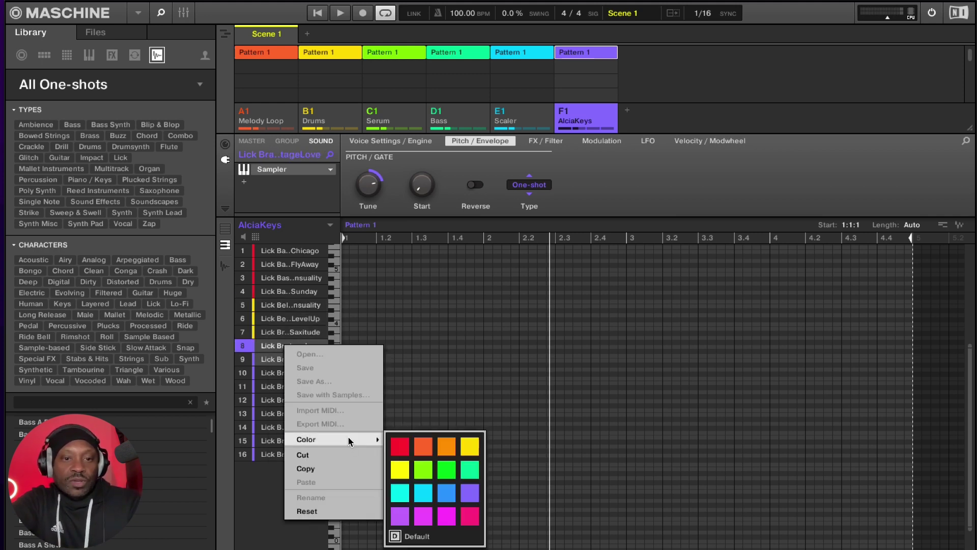
pyautogui.click(443, 468)
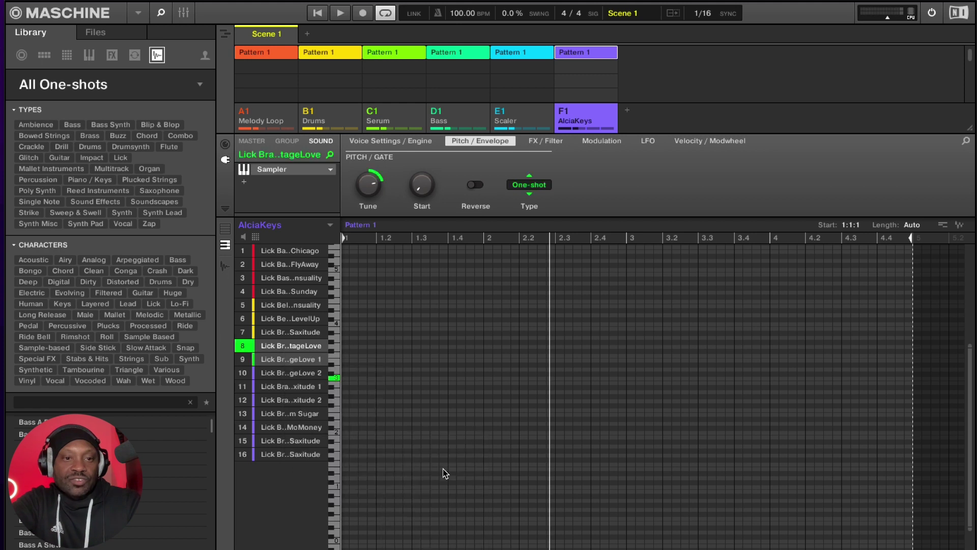
pyautogui.click(294, 390)
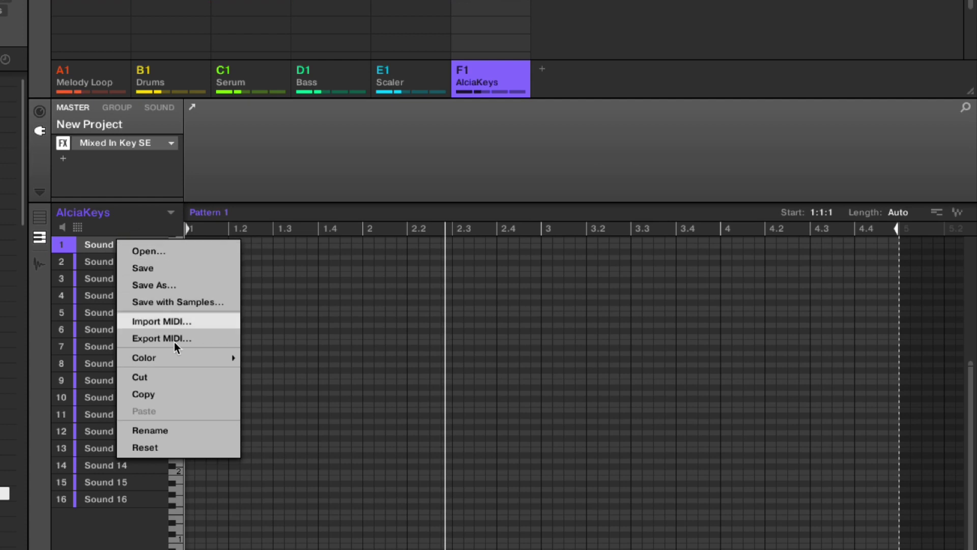
# - Rename Sound 1 to 'dlkdjnvdflkvjndf', then undo so it reads Sound 1 again
pyautogui.click(166, 432)
pyautogui.write('dlkdjnvdflkvjndf')
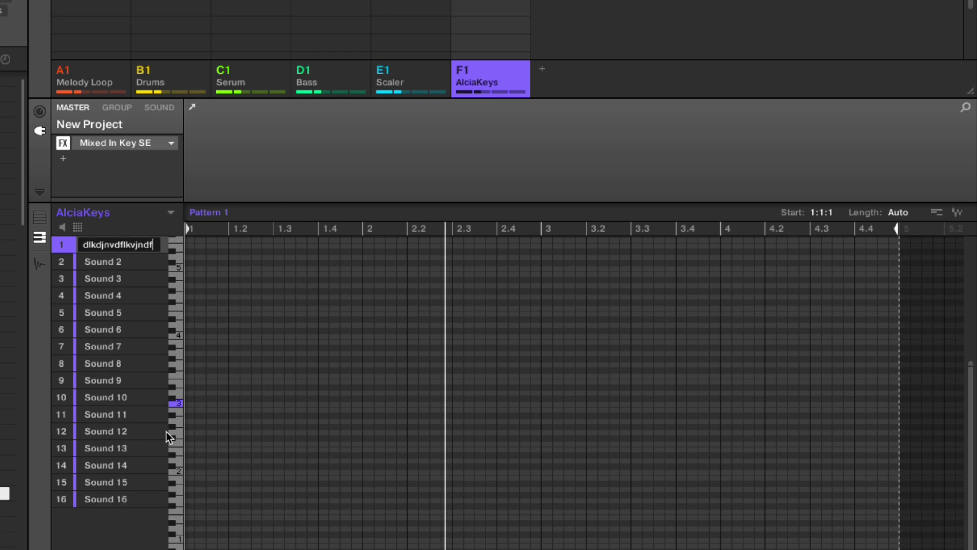
pyautogui.press('Return')
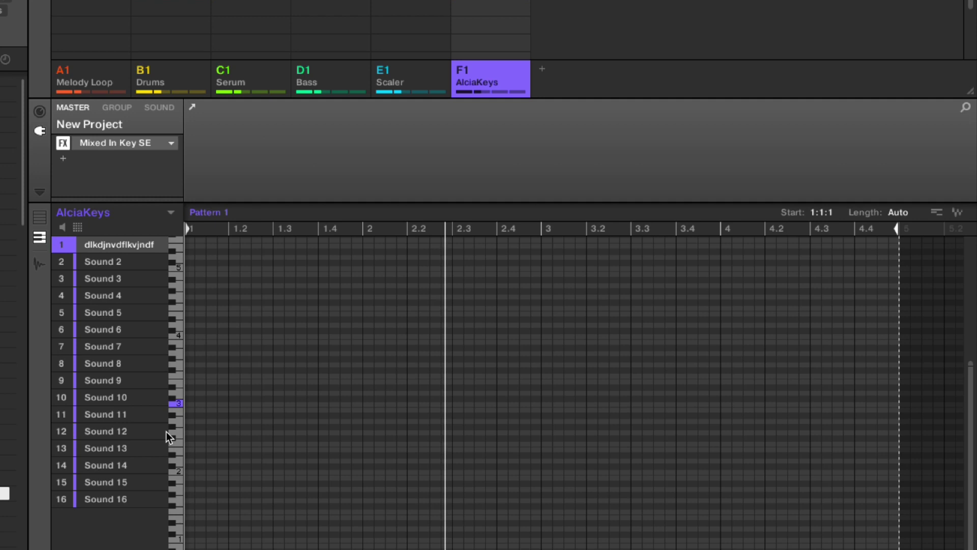
pyautogui.hotkey('ctrl', 'z')
# - Select group C1 Serum, trial-rename it to 'f;vlkdfv;ldfkvds', then undo back to Serum
pyautogui.click(252, 84)
pyautogui.rightClick(231, 80)
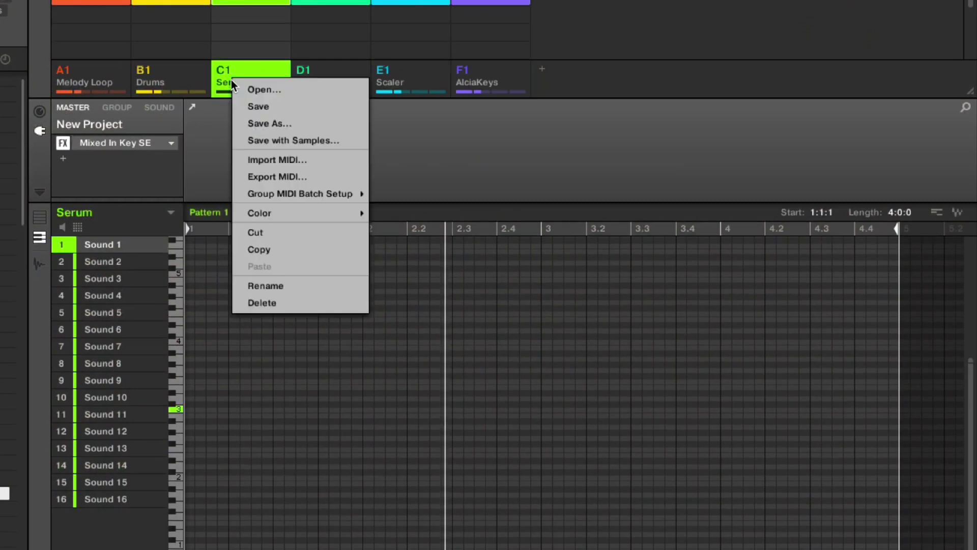
pyautogui.click(251, 286)
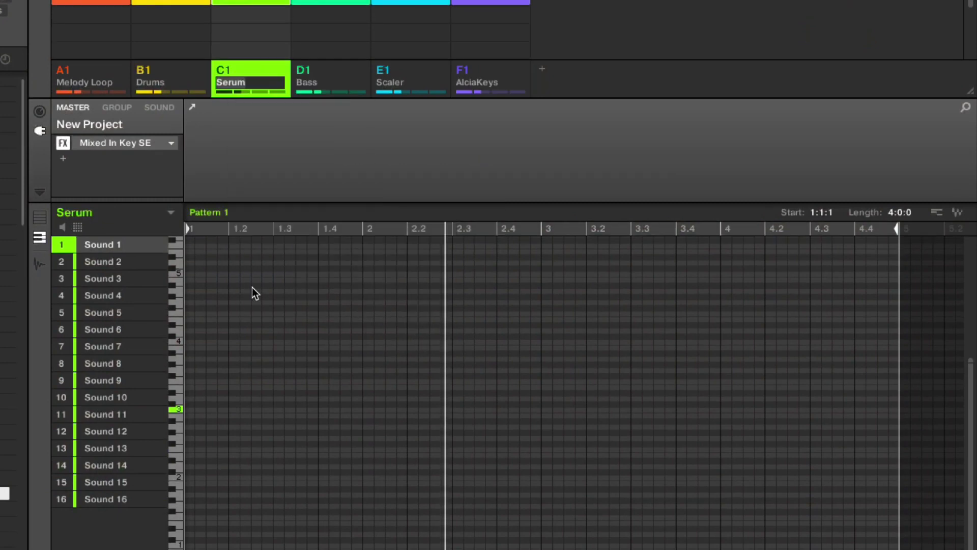
pyautogui.write('f;vlkdfv;ldfkvds')
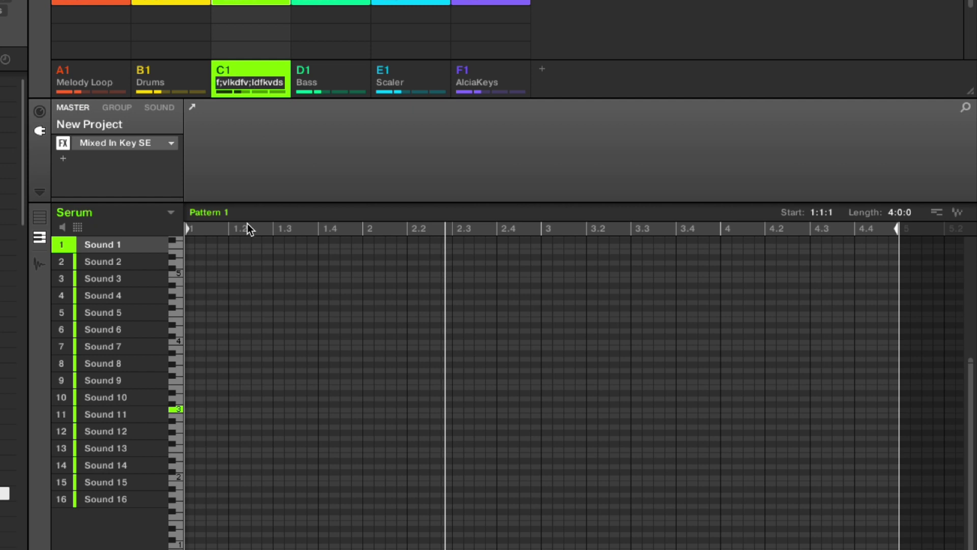
pyautogui.press('Return')
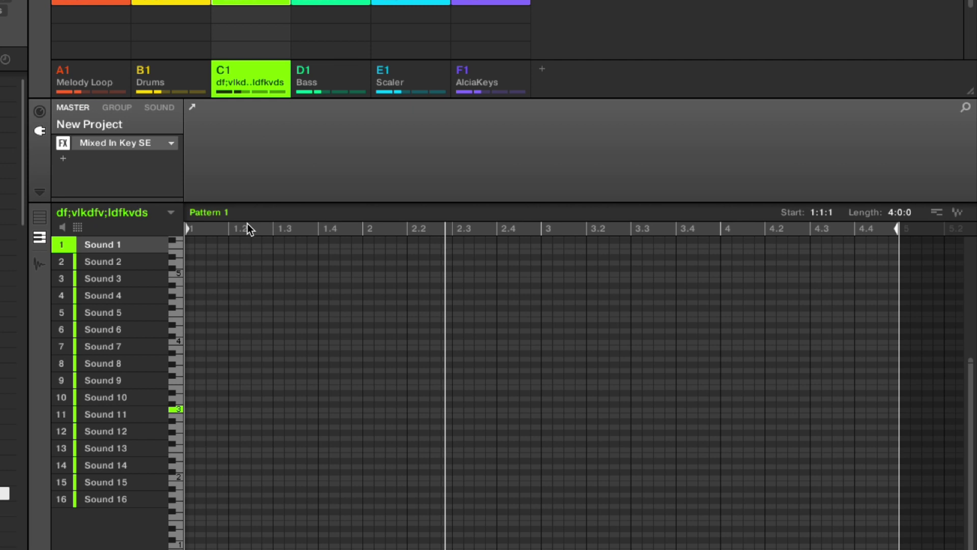
pyautogui.hotkey('ctrl', 'z')
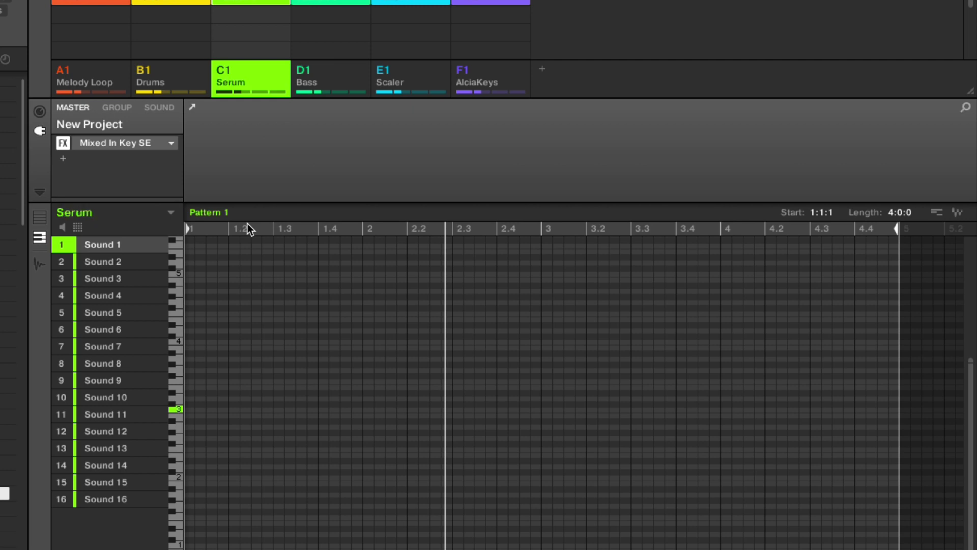